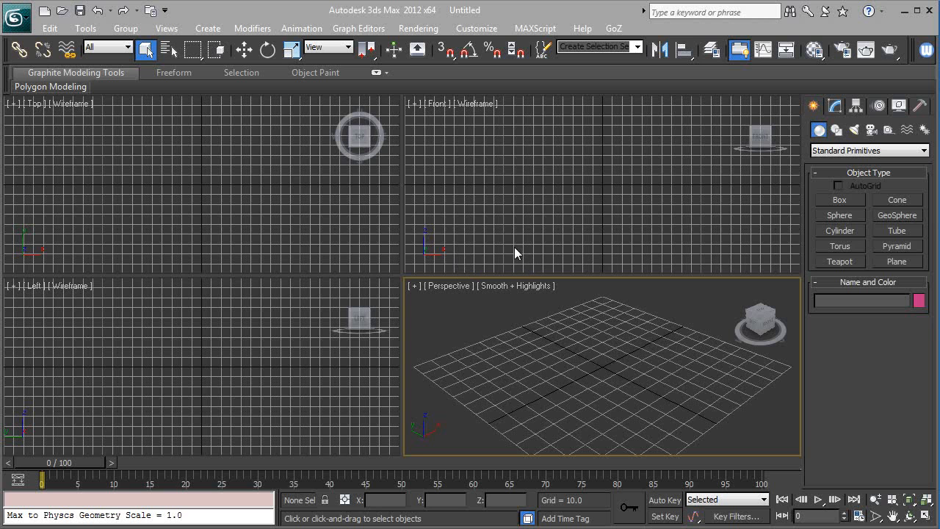
Set the display units to US Standard Decimal Inches and accept a system unit scale of 1 unit = 1.0 inch.
left_click(477, 28)
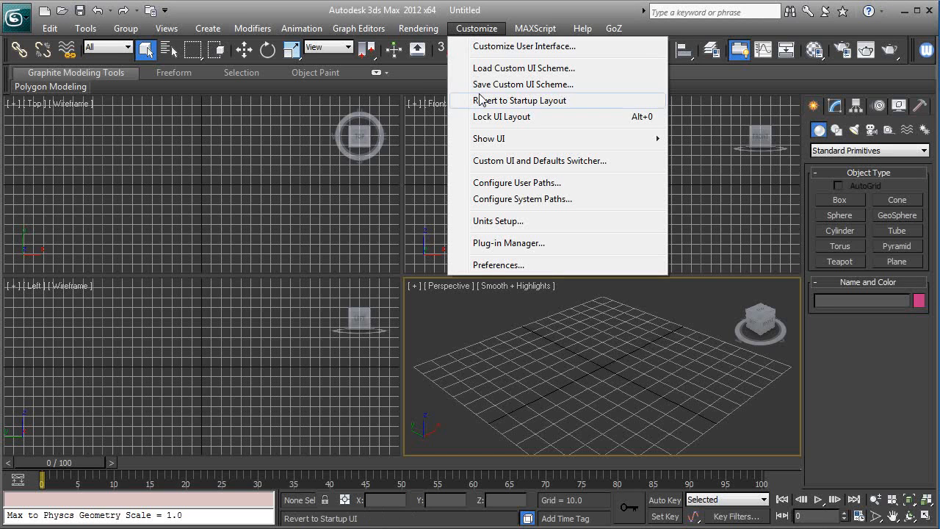
left_click(500, 221)
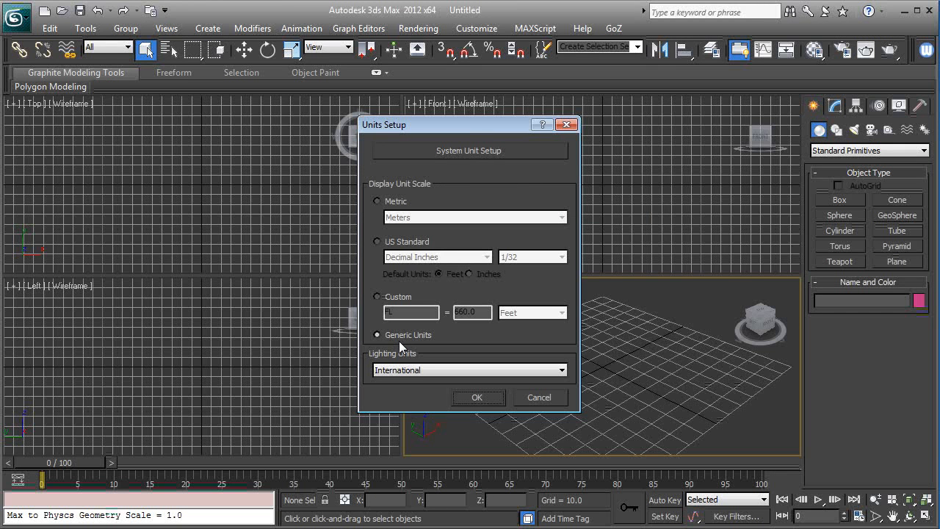
left_click(379, 241)
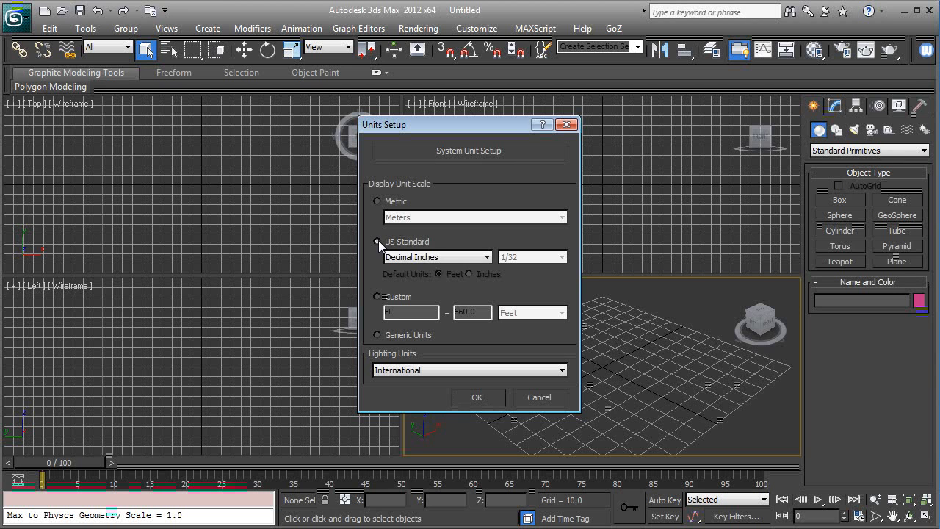
left_click(487, 257)
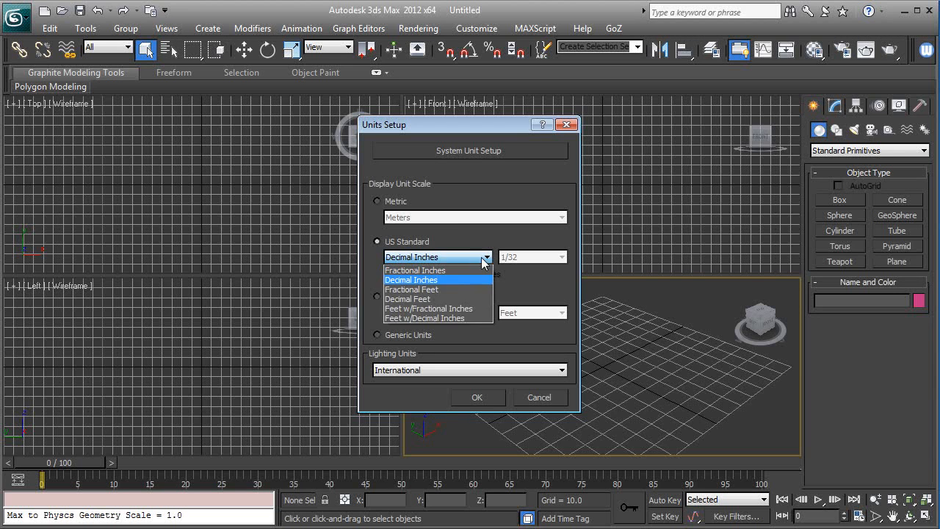
left_click(429, 282)
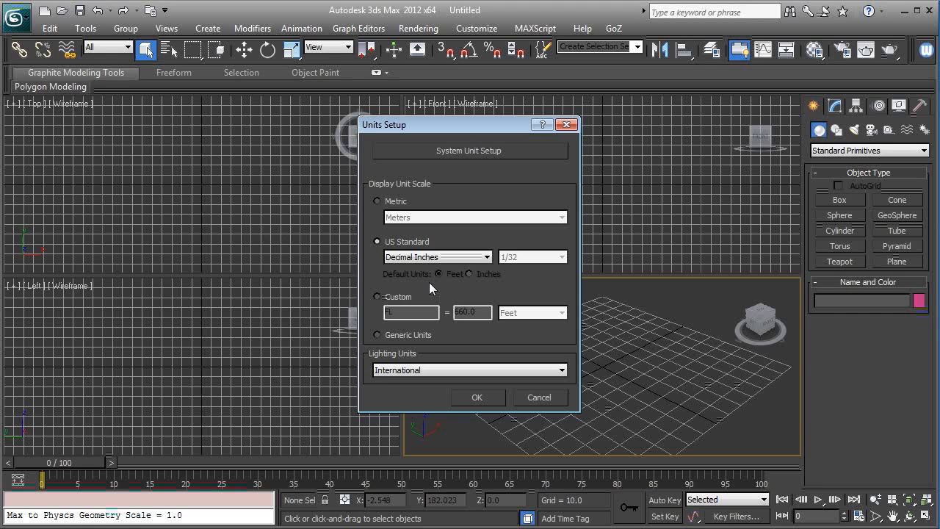
left_click(449, 150)
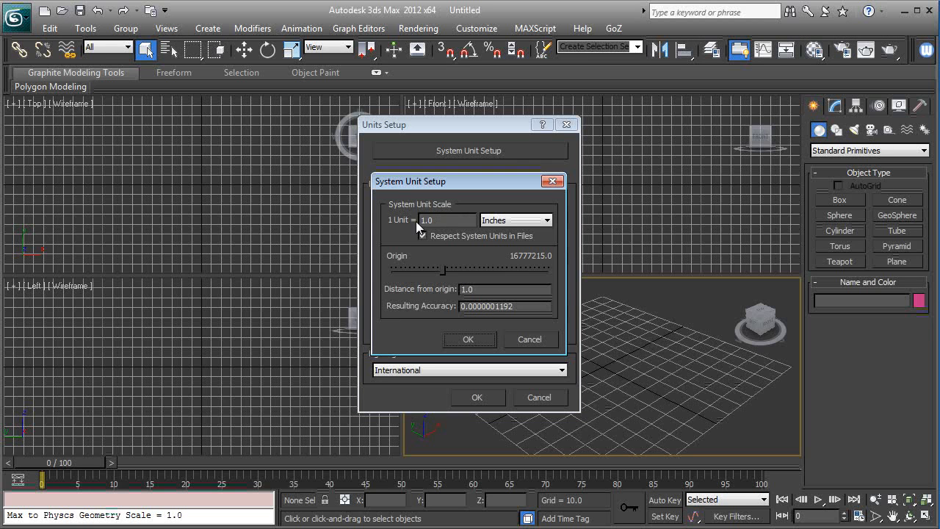
left_click(475, 340)
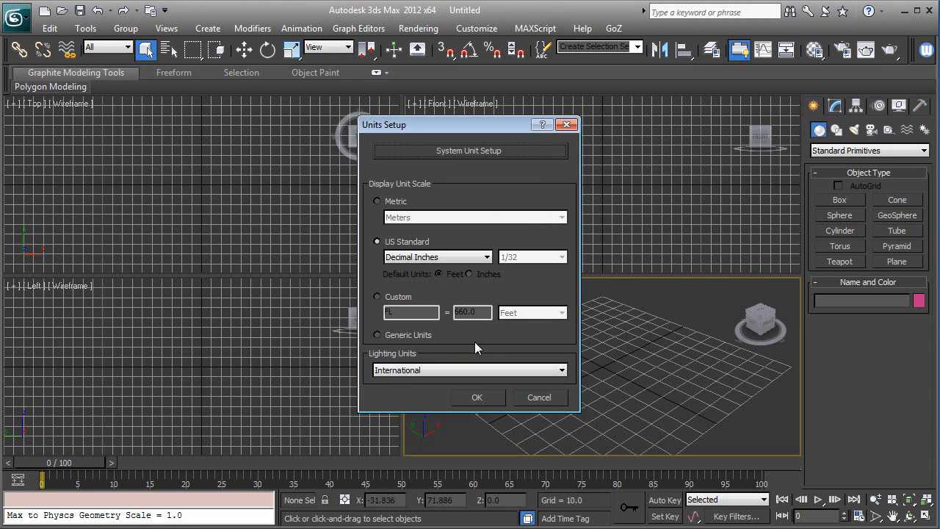
left_click(483, 402)
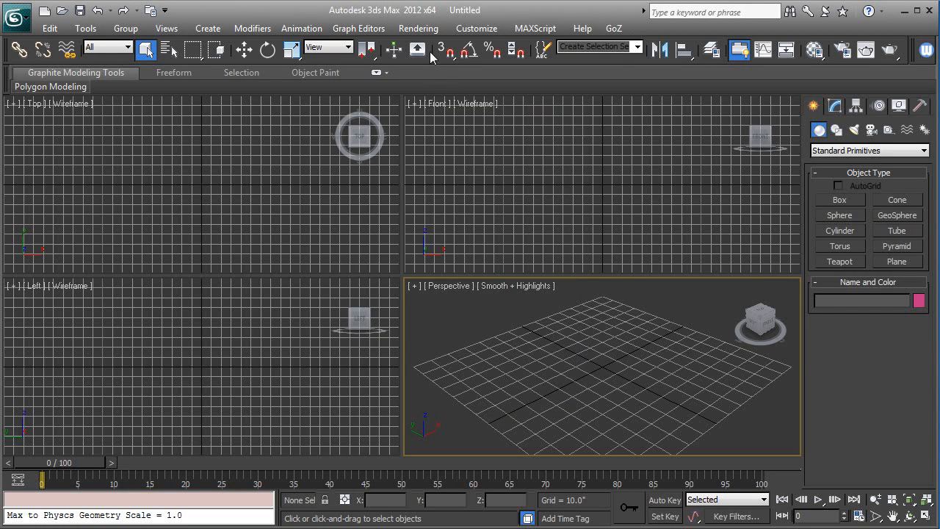
Assign V-Ray Adv 2.10.01 as the production renderer in the render setup.
left_click(427, 29)
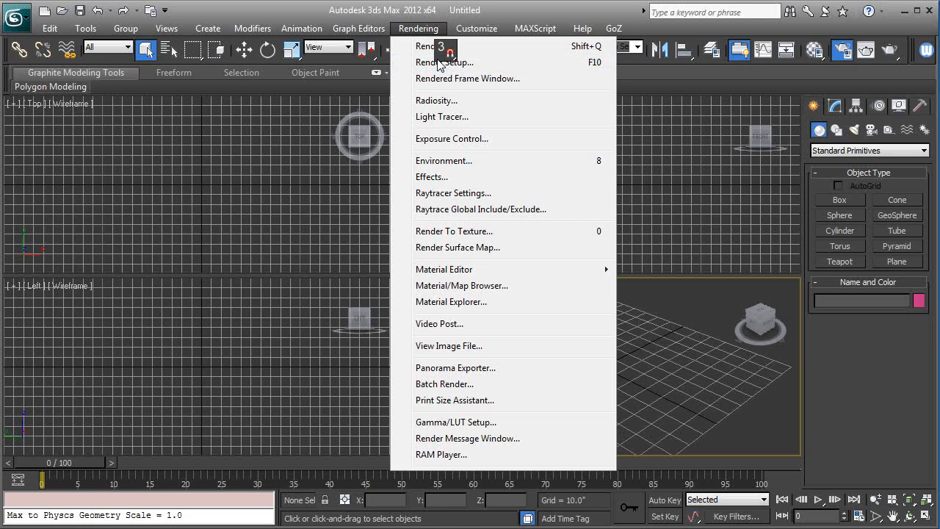
left_click(438, 63)
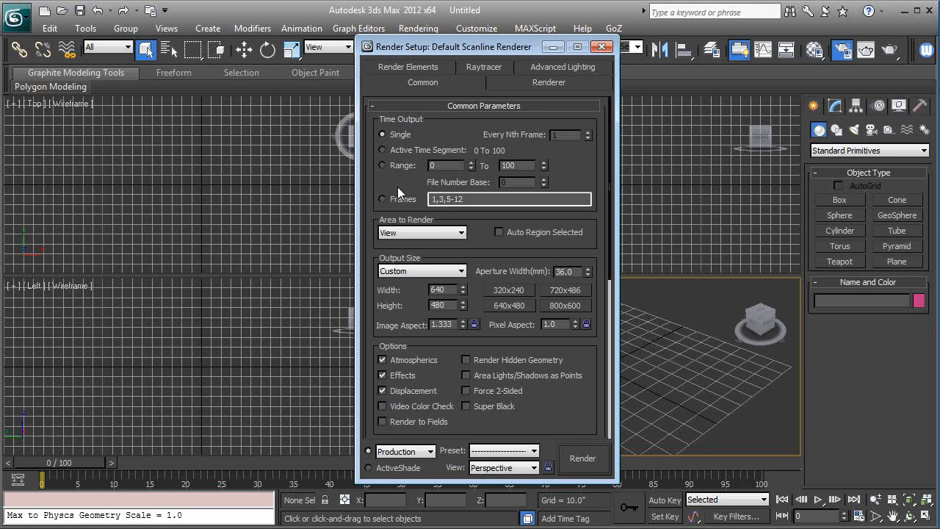
left_click_drag(385, 188, 385, 184)
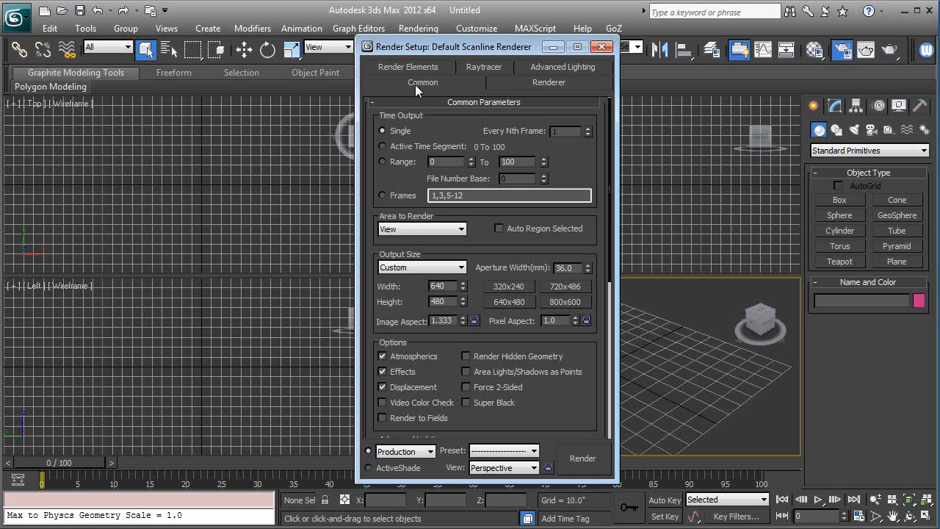
scroll(374, 294, "down", 5)
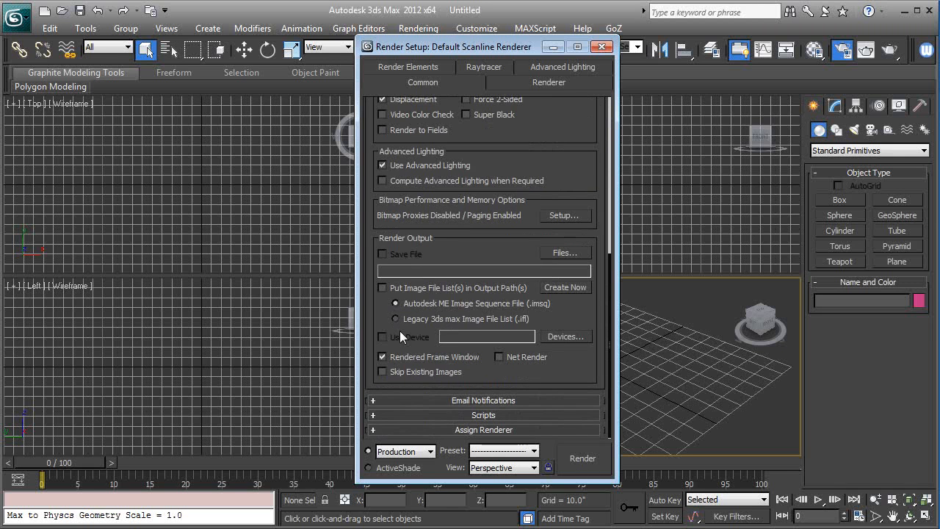
left_click(460, 429)
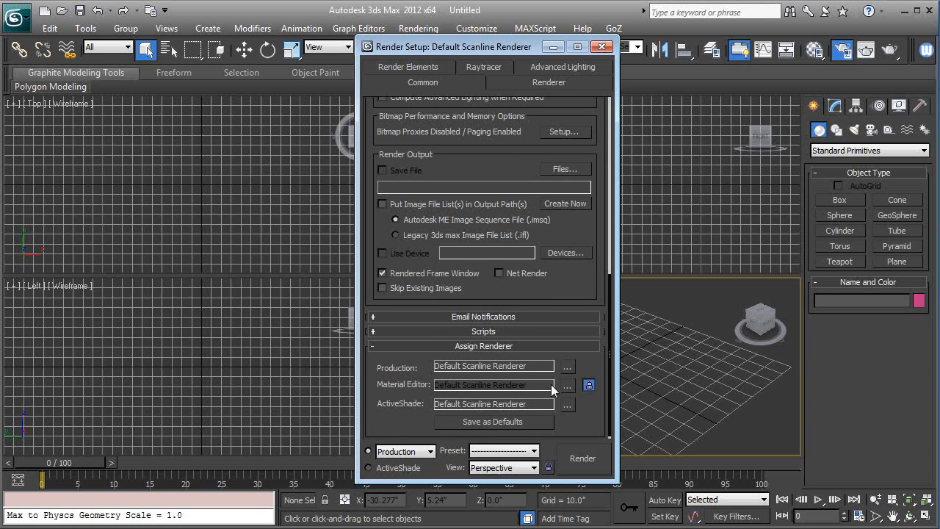
left_click(570, 367)
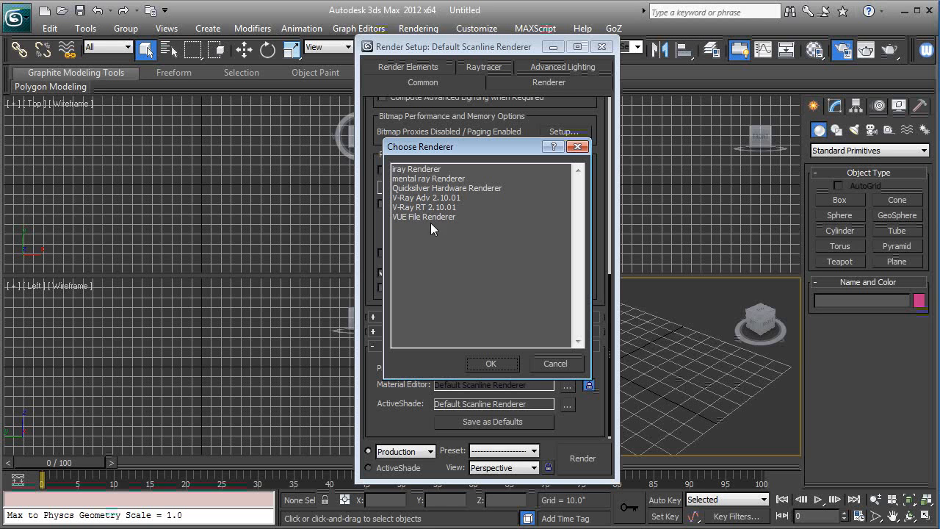
left_click(420, 198)
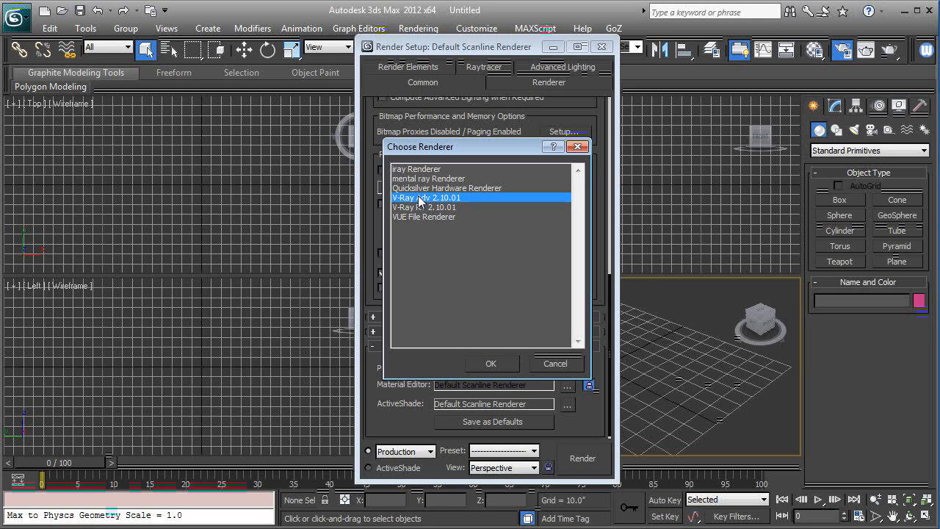
left_click(494, 364)
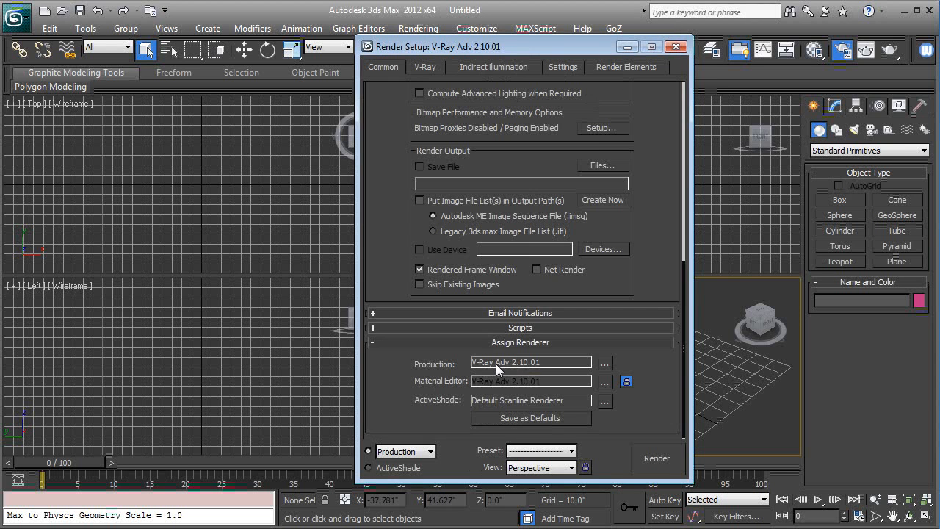
Look through the V-Ray, indirect illumination, settings and render elements options, and close the render setup.
left_click(423, 67)
left_click(468, 67)
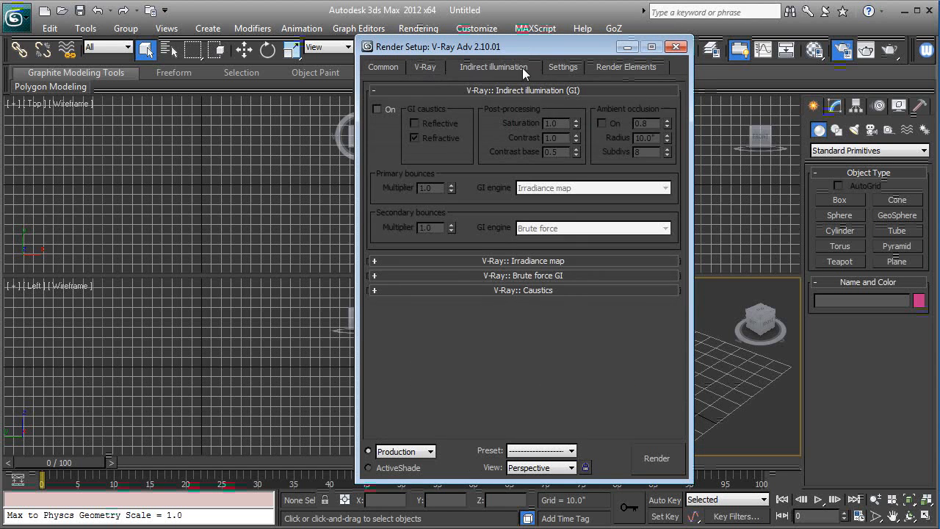
left_click(566, 67)
left_click(624, 68)
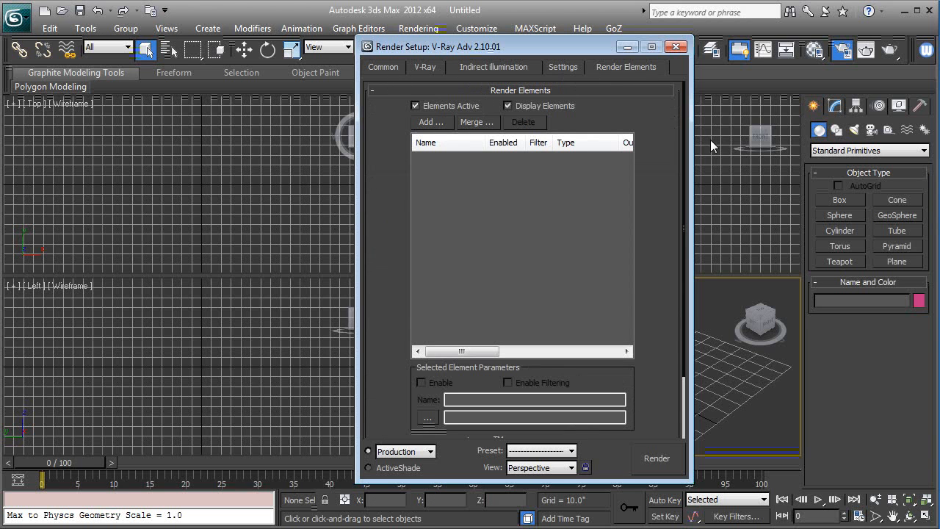
left_click(675, 47)
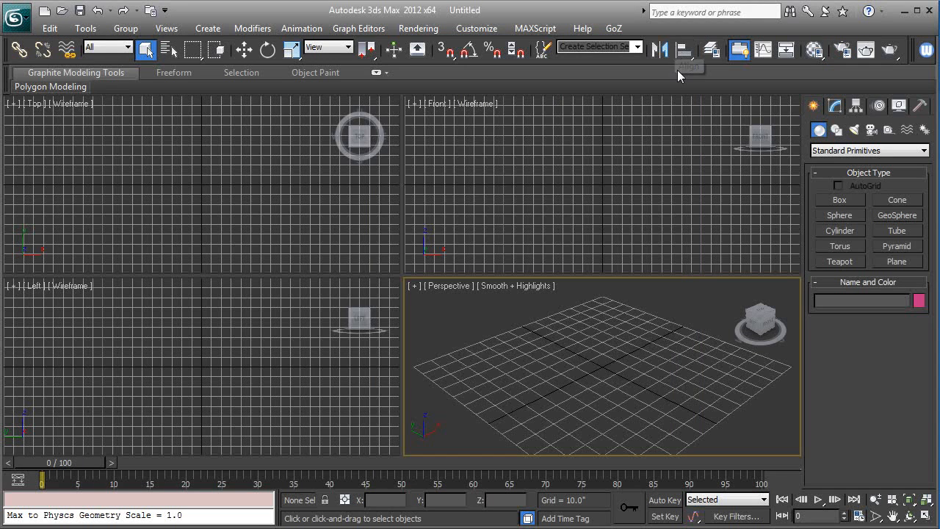
Open the layer manager and create a new layer named Chassis.
left_click(711, 50)
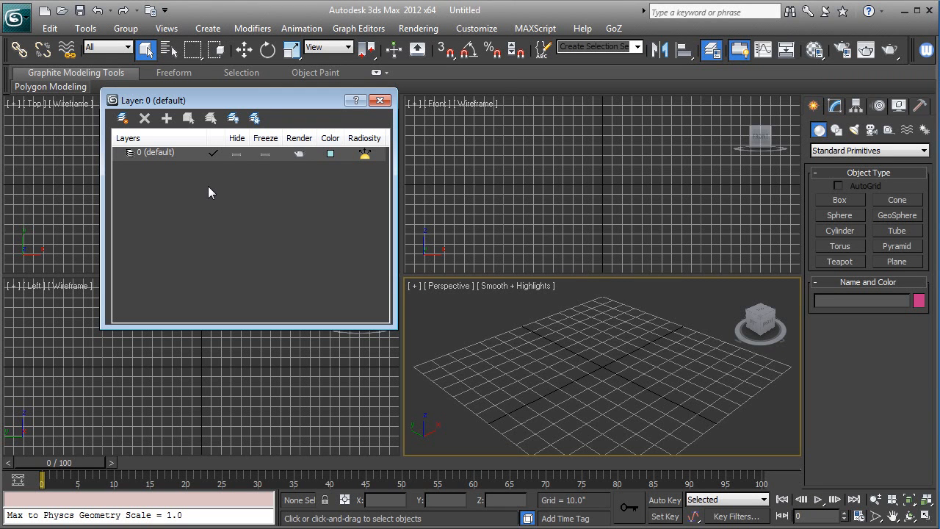
left_click(122, 120)
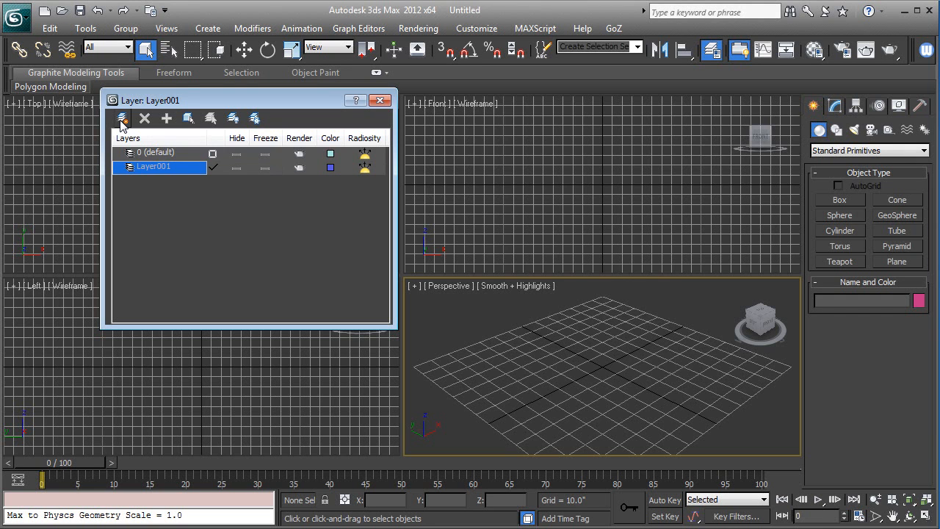
left_click(173, 167)
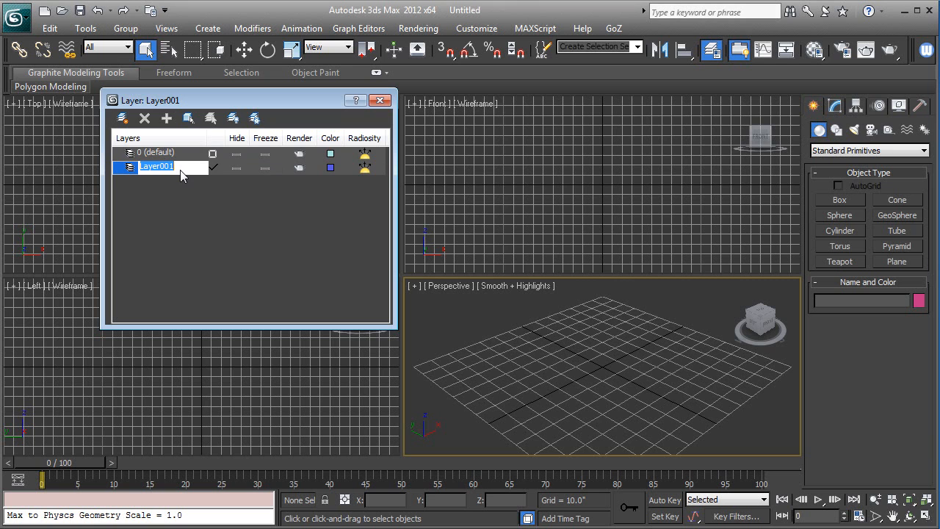
type("Chassi")
left_click(183, 191)
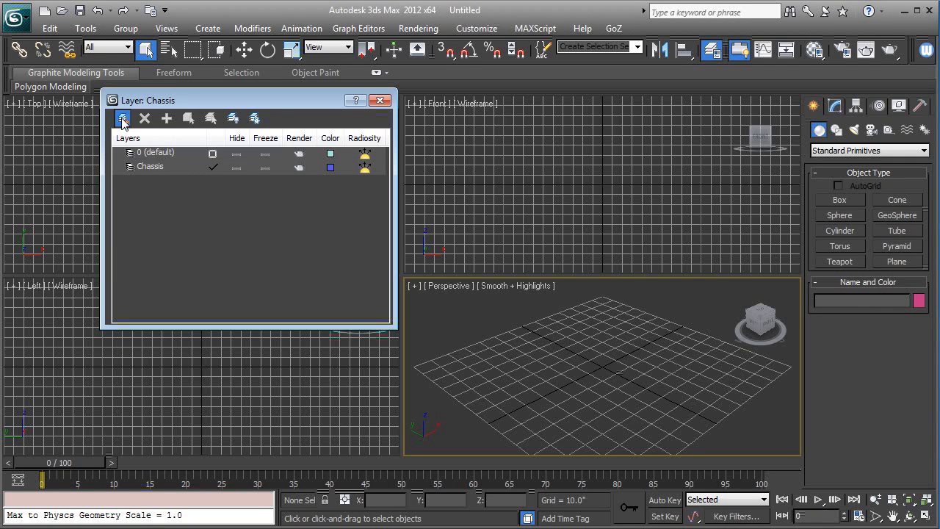
Create another layer named Boiler.
left_click(122, 118)
left_click(166, 182)
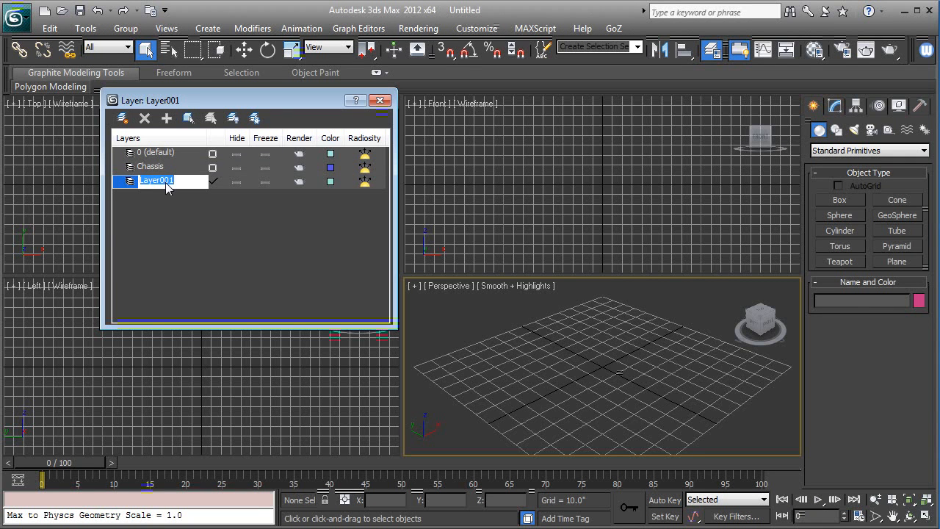
type("Boiler")
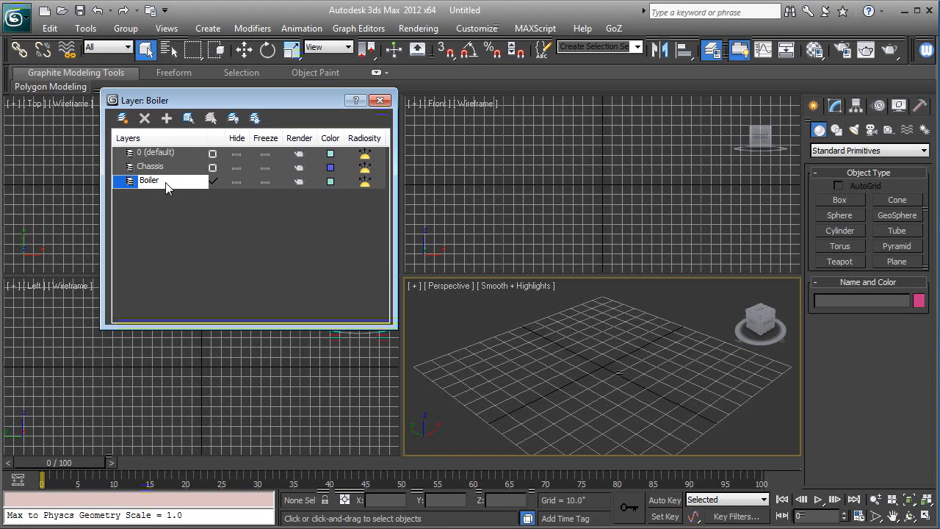
key("Return")
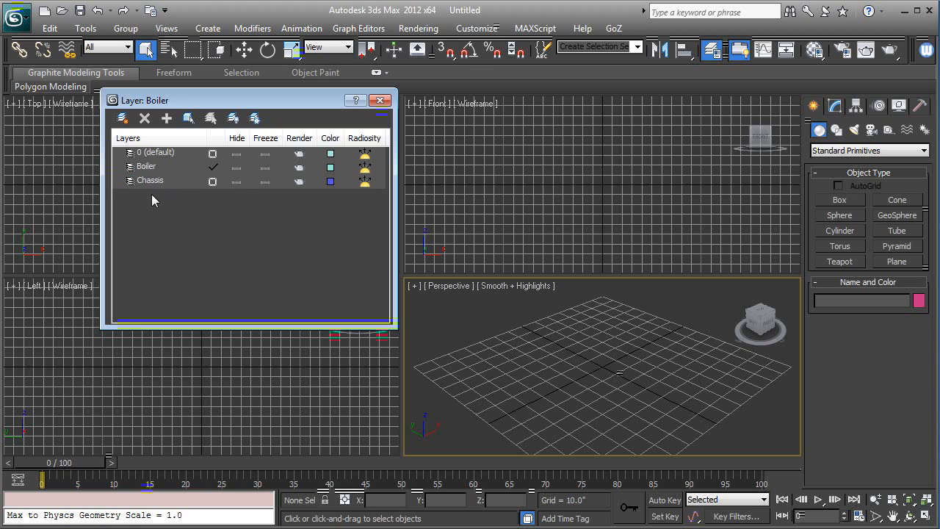
Add a layer named Cabin to the scene's layer list.
left_click(122, 118)
left_click(157, 196)
type("Cabin")
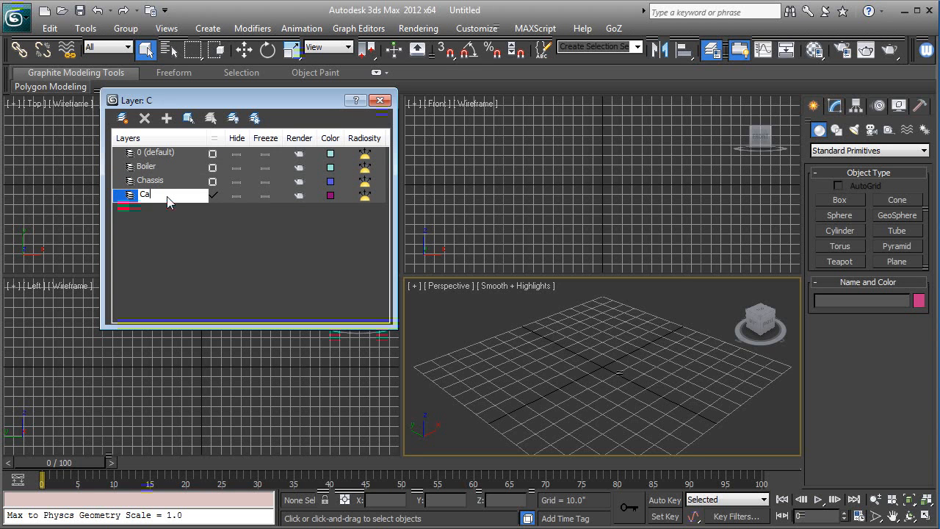
key("Return")
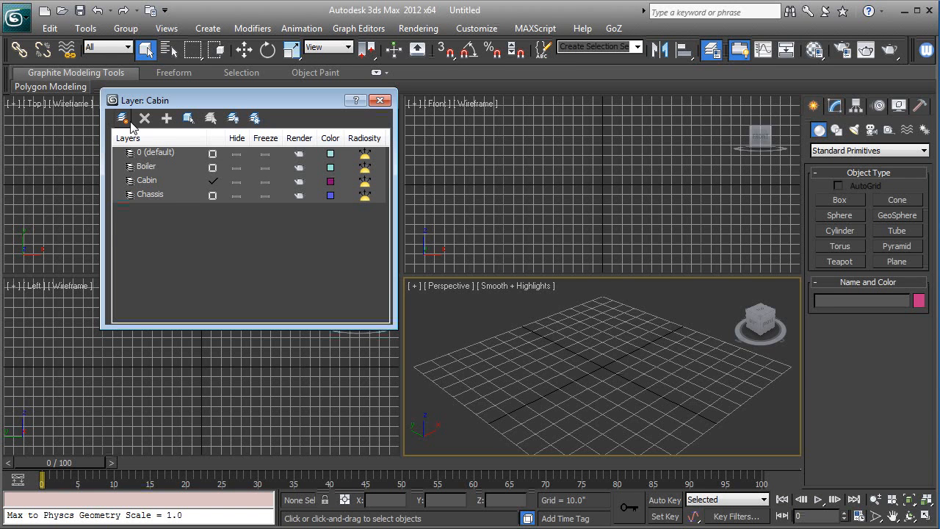
Add a layer named Hardware to the scene's layer list.
left_click(125, 122)
left_click(177, 210)
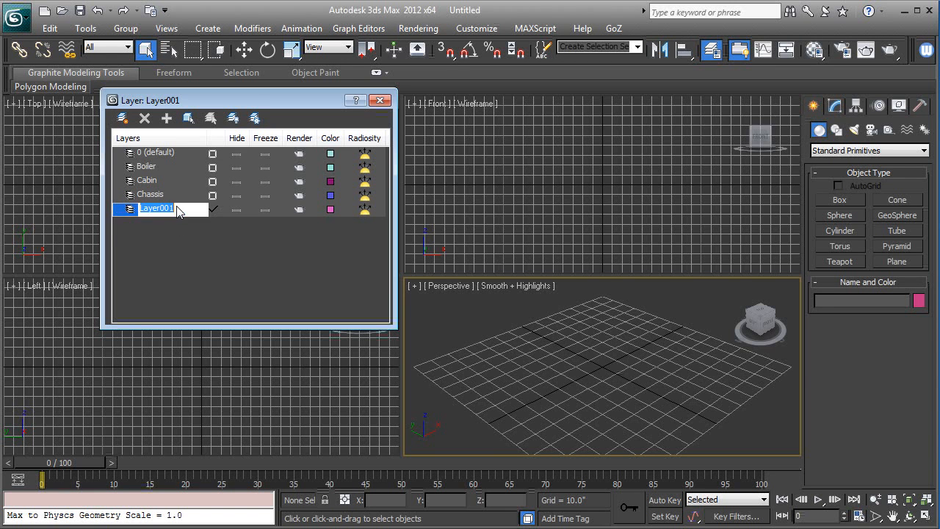
type("Har")
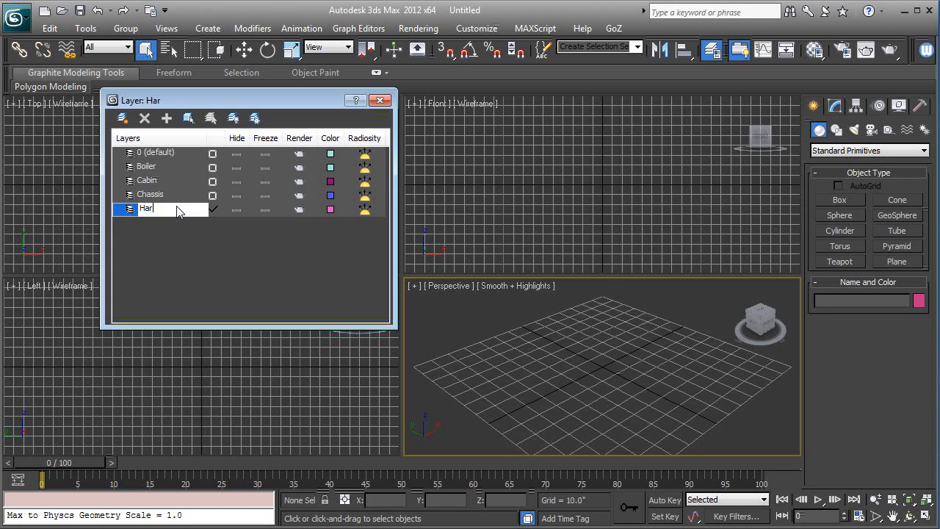
type("dware")
key("Return")
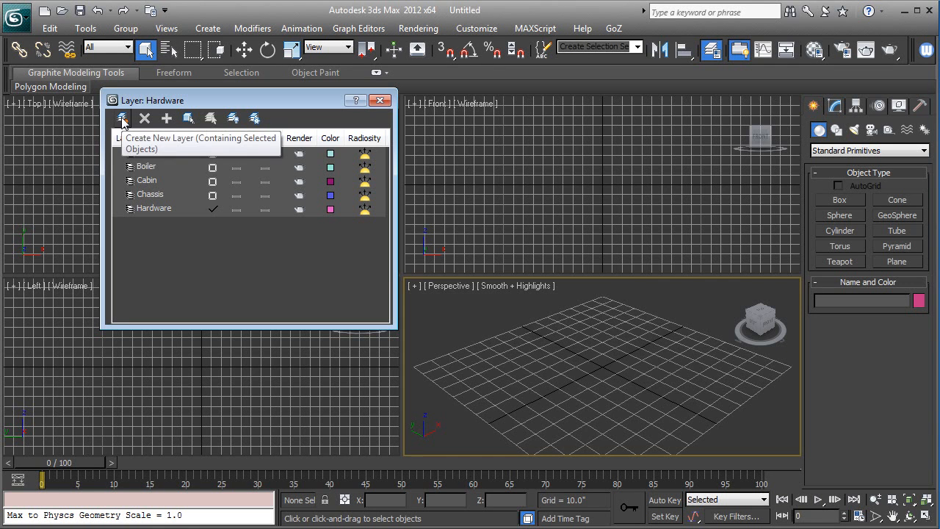
Add a frozen layer named Blueprints and close the layer manager.
left_click(123, 119)
left_click(154, 222)
type("Blueprint")
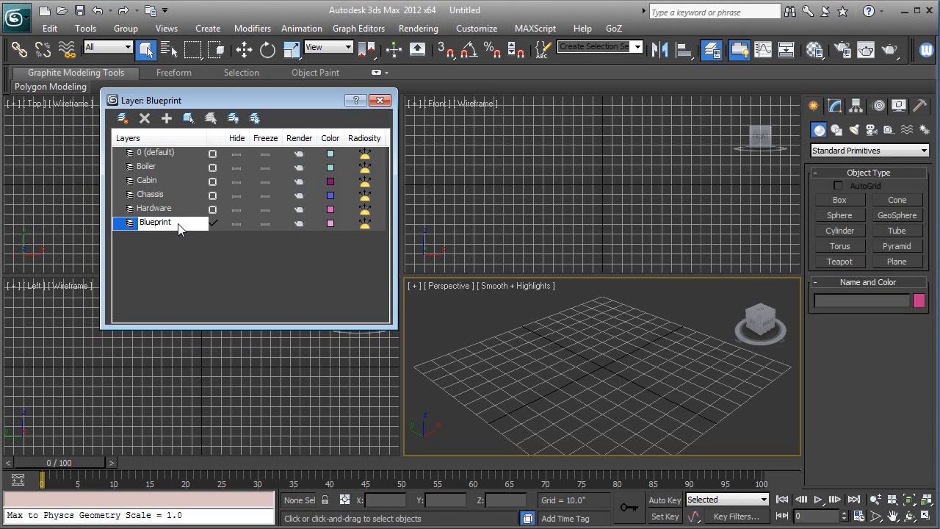
type("s")
key("Return")
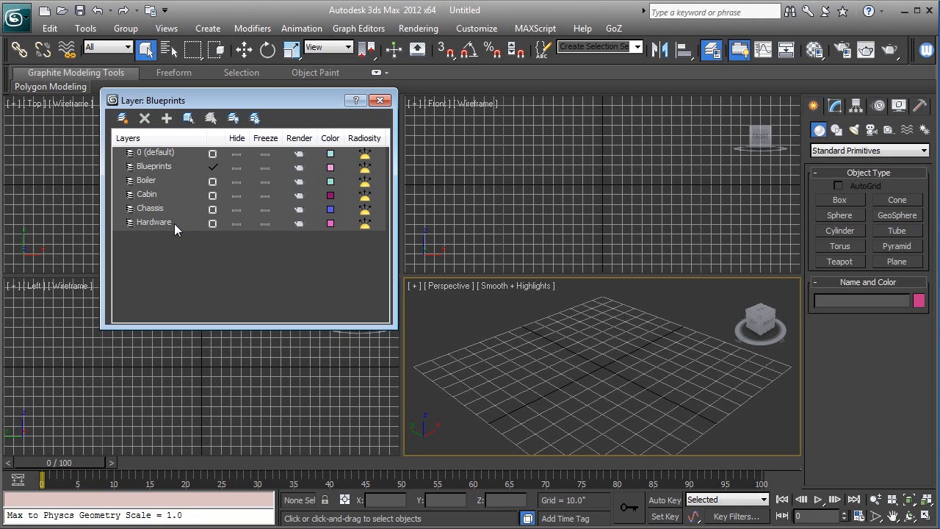
left_click(163, 168)
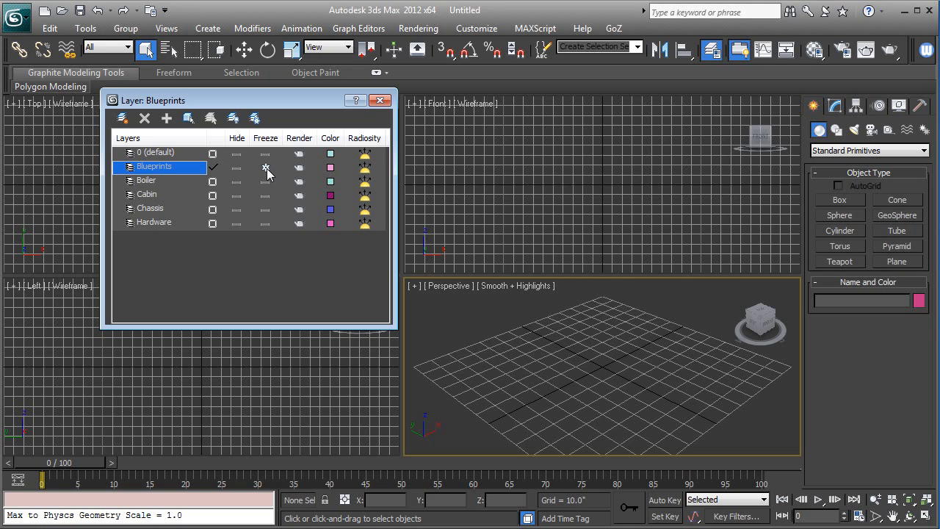
left_click(381, 101)
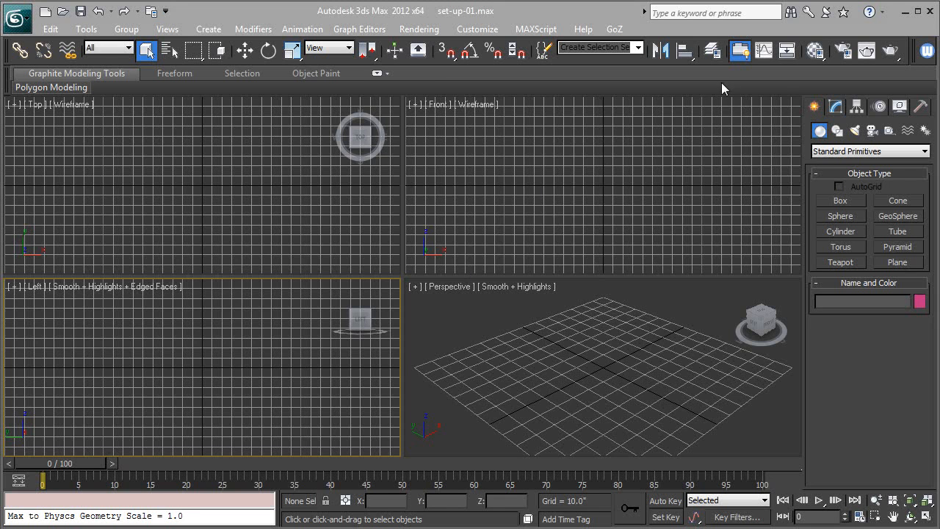
Reopen the layer manager, save the scene and look through the save-as options.
left_click(714, 52)
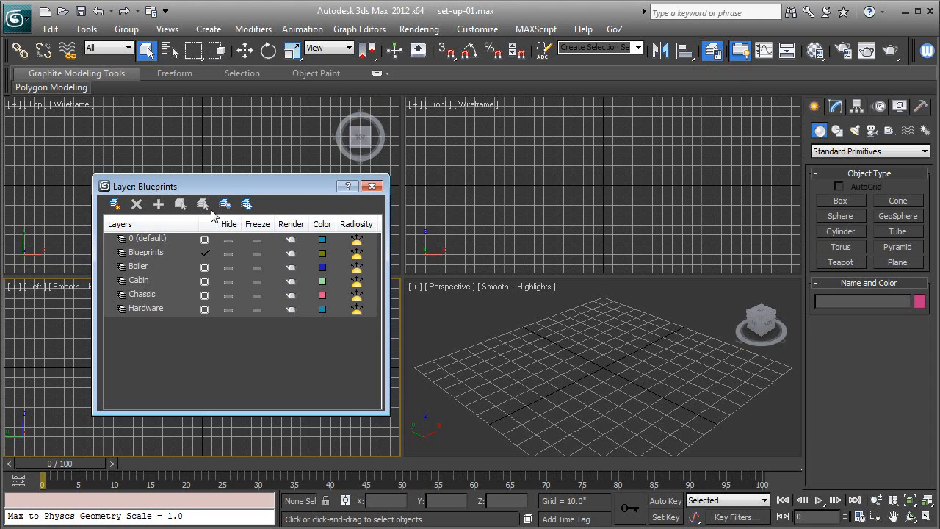
left_click(79, 11)
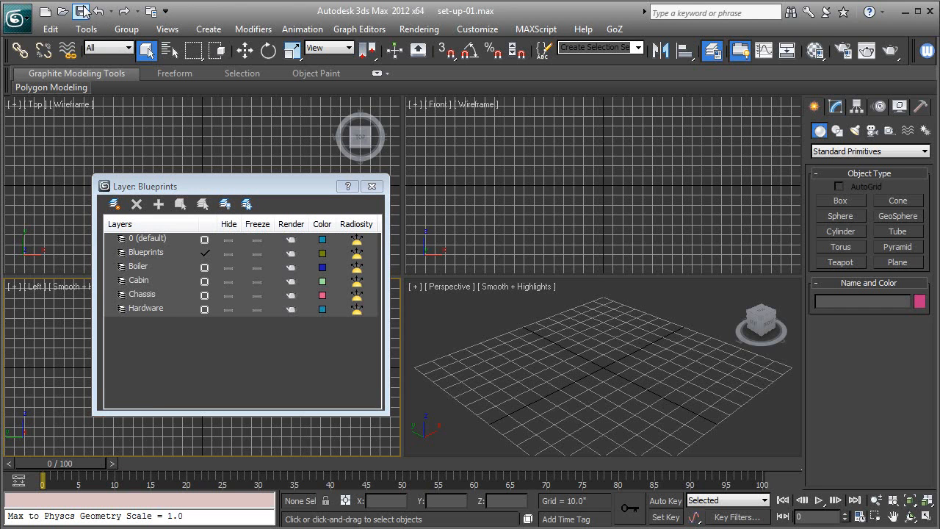
left_click(22, 21)
mouse_move(39, 188)
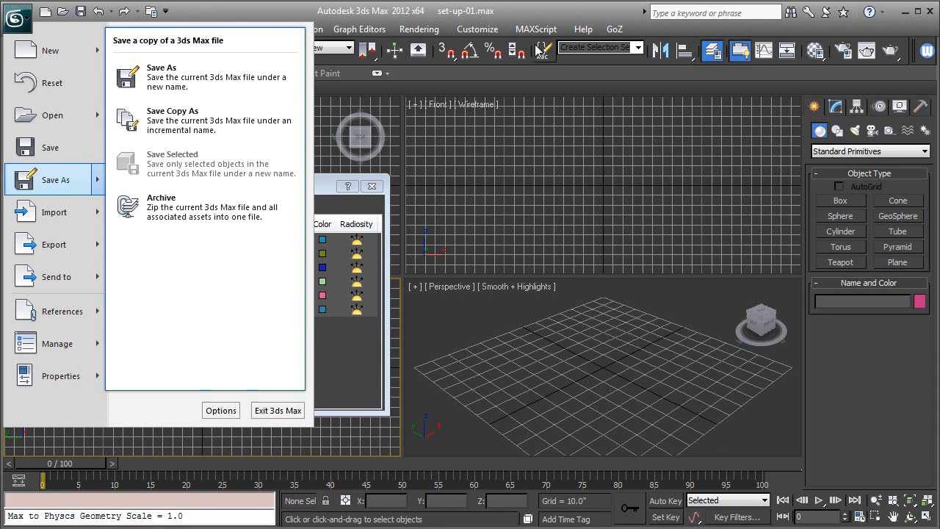
left_click(561, 14)
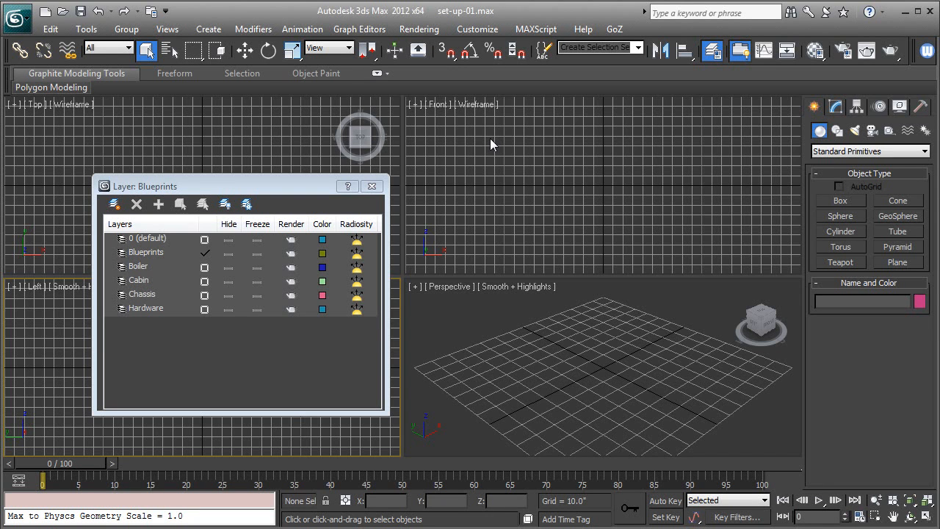
Select the Blueprints layer in the layer manager and close the manager.
left_click(256, 253)
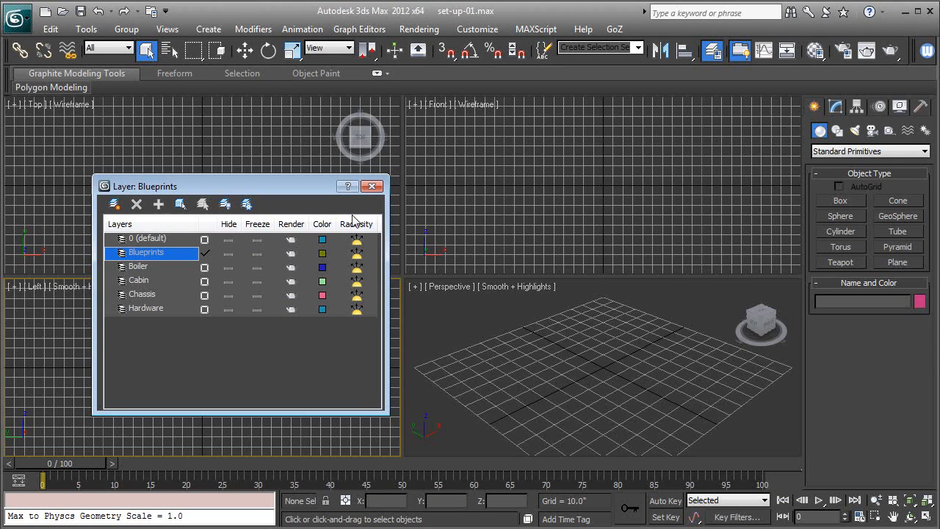
left_click(372, 187)
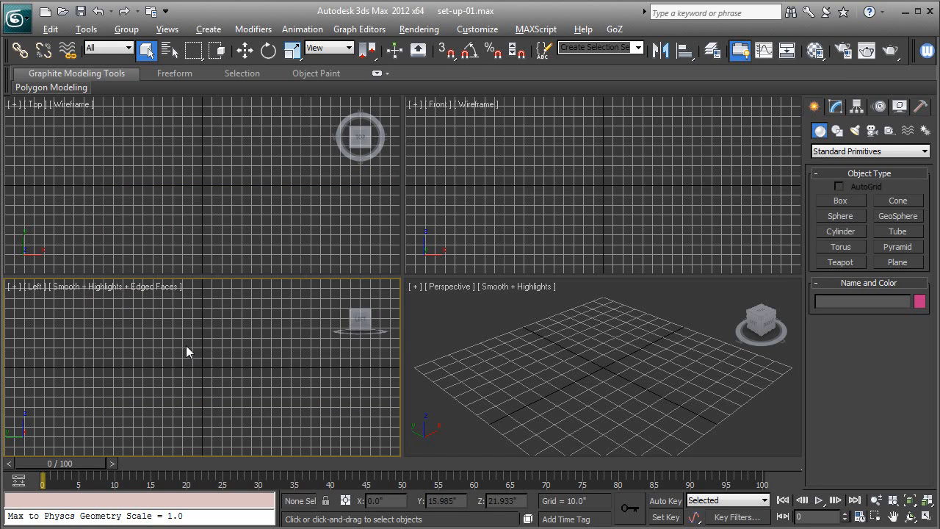
Maximize the Left viewport and draw a rectangular plane about 154" long and 249" wide in it.
key("alt+w")
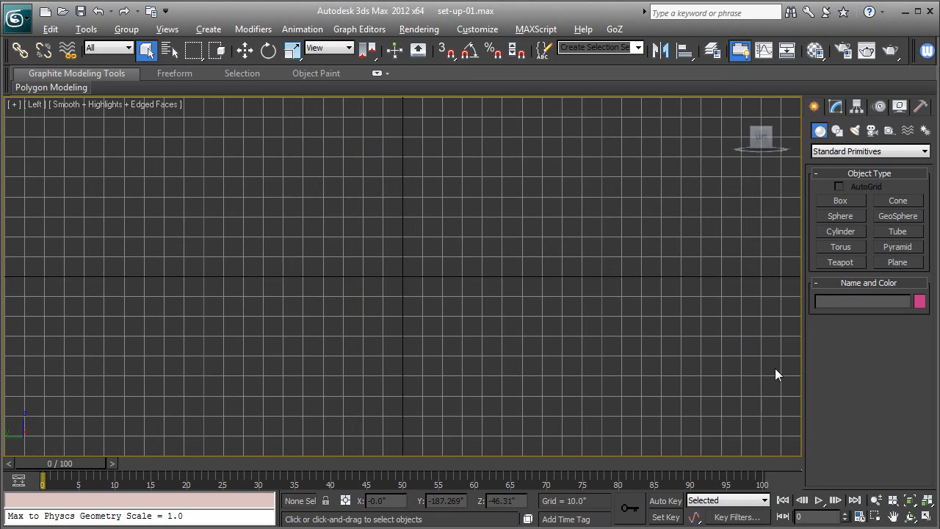
left_click(894, 262)
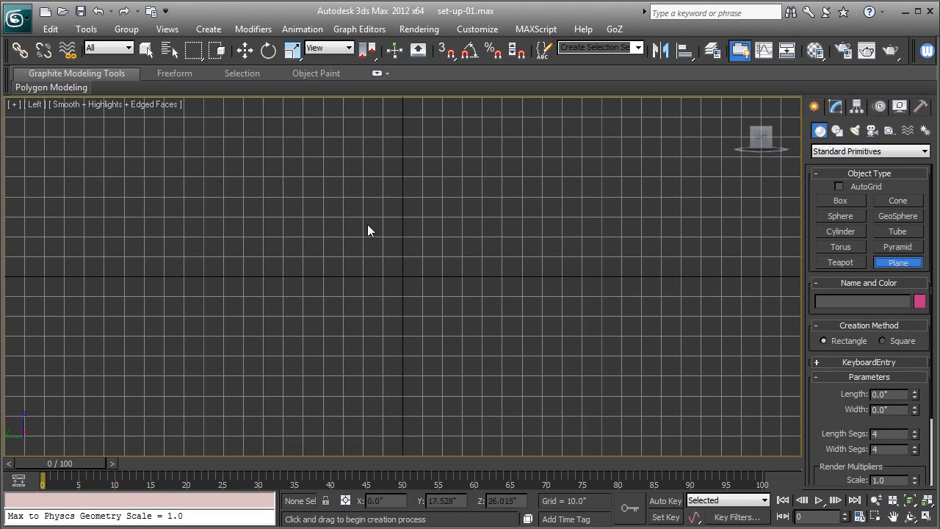
left_click_drag(179, 136, 678, 449)
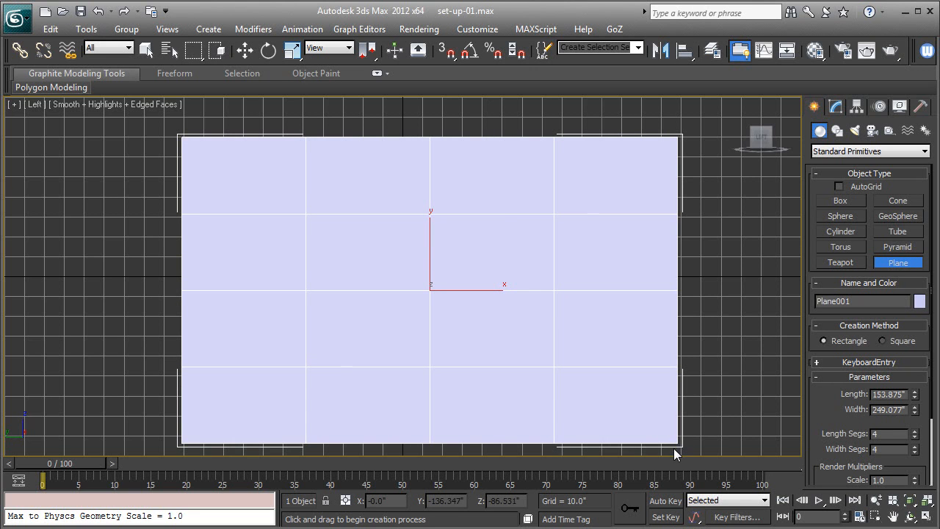
Center the plane on the world origin by resetting its Y and Z positions to 0.0".
key("w")
middle_click_drag(506, 314, 497, 330)
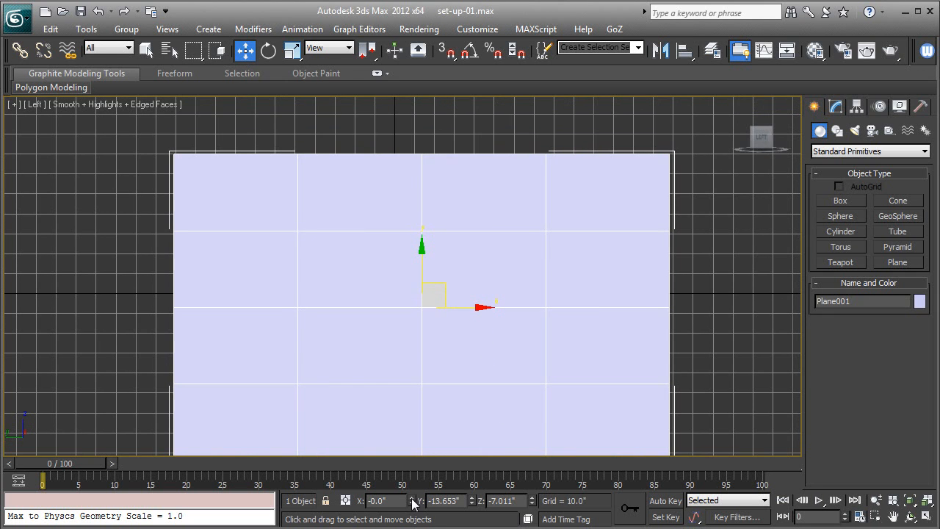
right_click(532, 504)
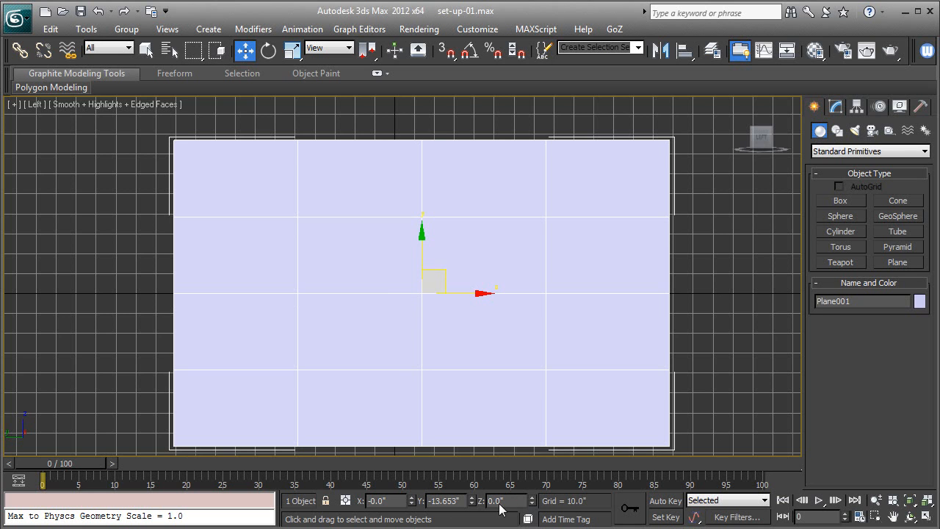
right_click(471, 503)
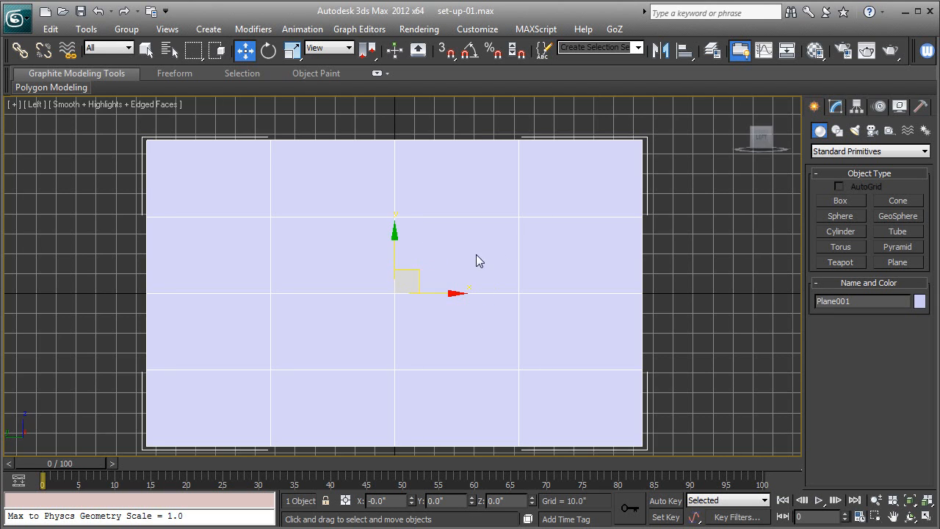
Switch the Left view between wireframe and shaded display to check the plane's placement on the grid's center lines.
middle_click_drag(476, 261, 536, 267)
key("F3")
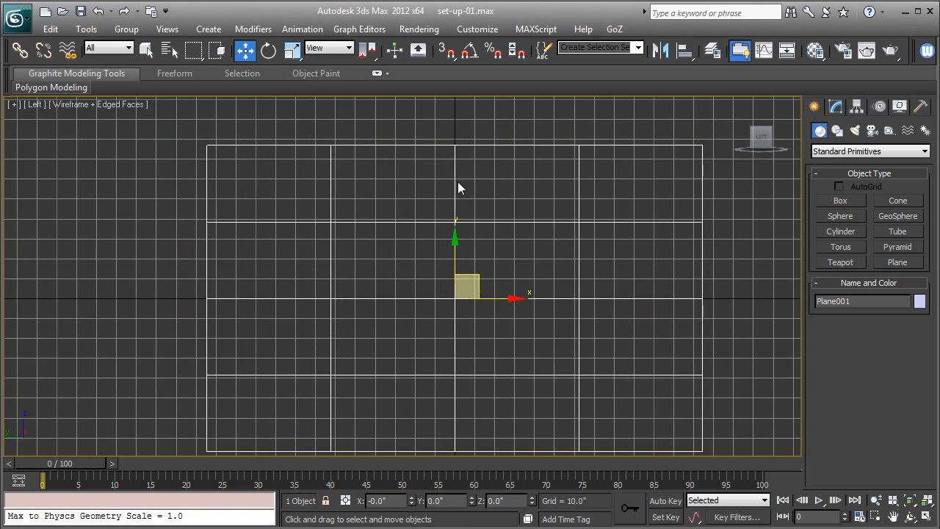
key("F3")
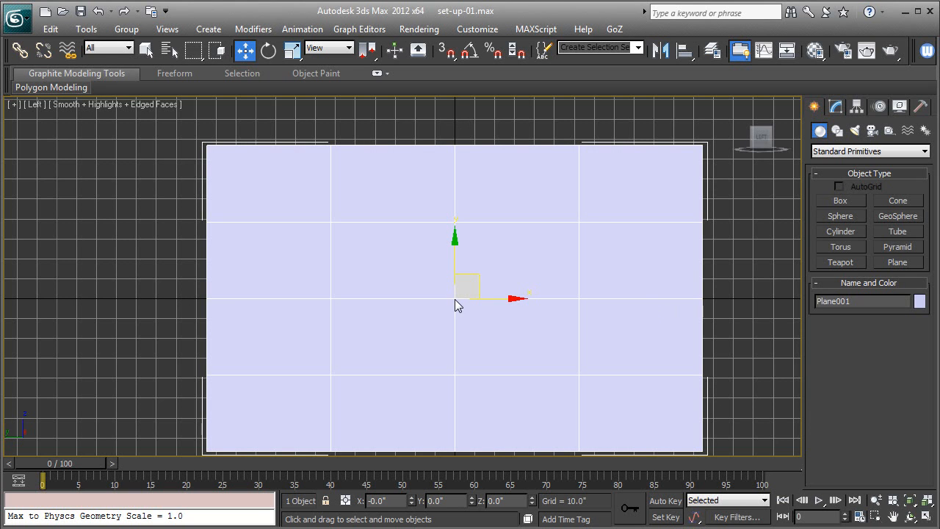
key("F3")
middle_click_drag(466, 304, 498, 294)
key("F3")
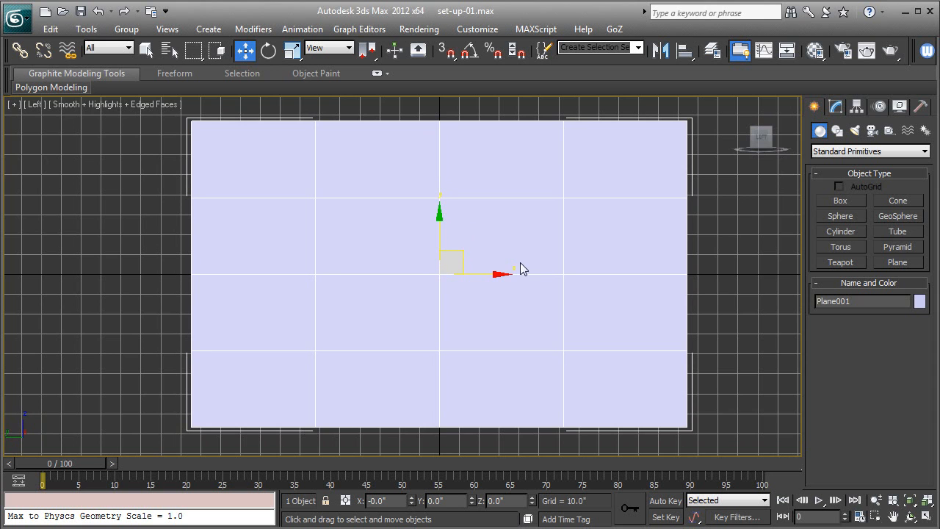
middle_click_drag(571, 223, 558, 235)
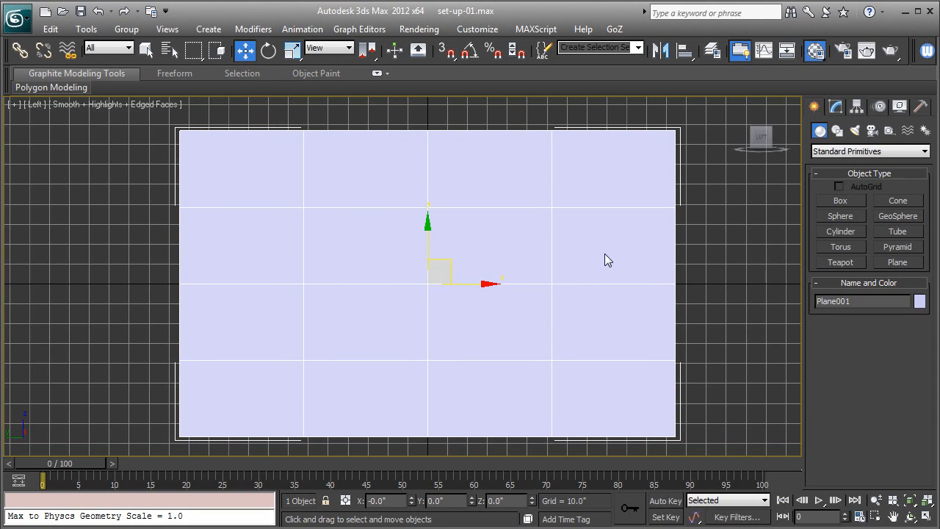
Load LOCO_mixxed_reference-01.jpg as the diffuse bitmap of the material in the last sample slot, 24 - Default.
key("m")
left_click_drag(762, 154, 291, 70)
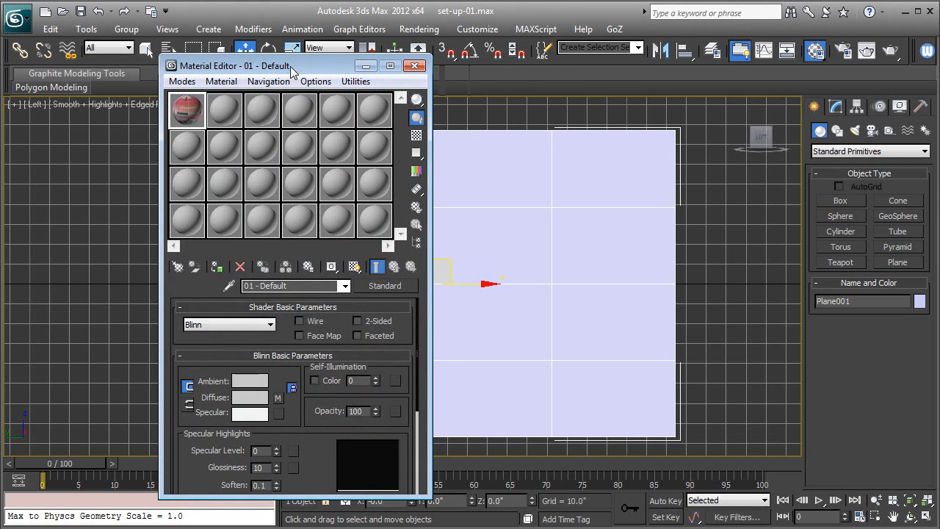
left_click(376, 224)
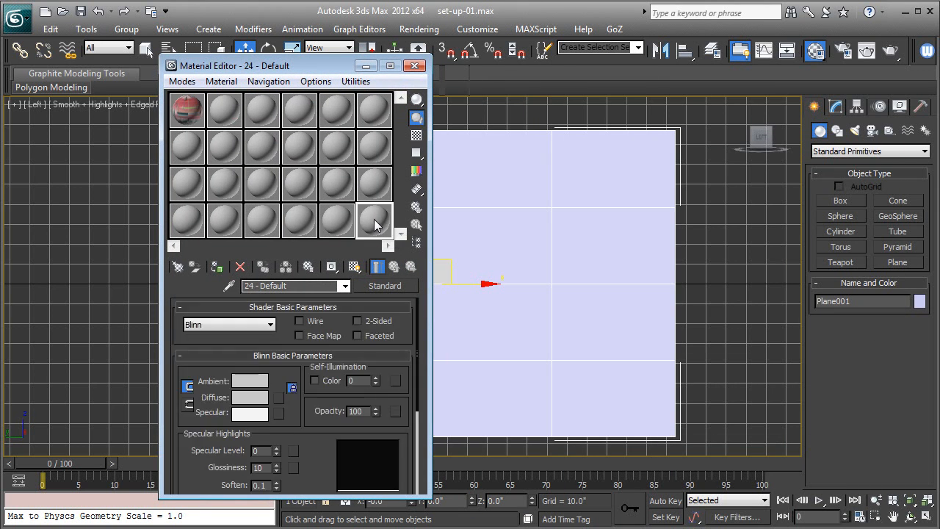
left_click(278, 398)
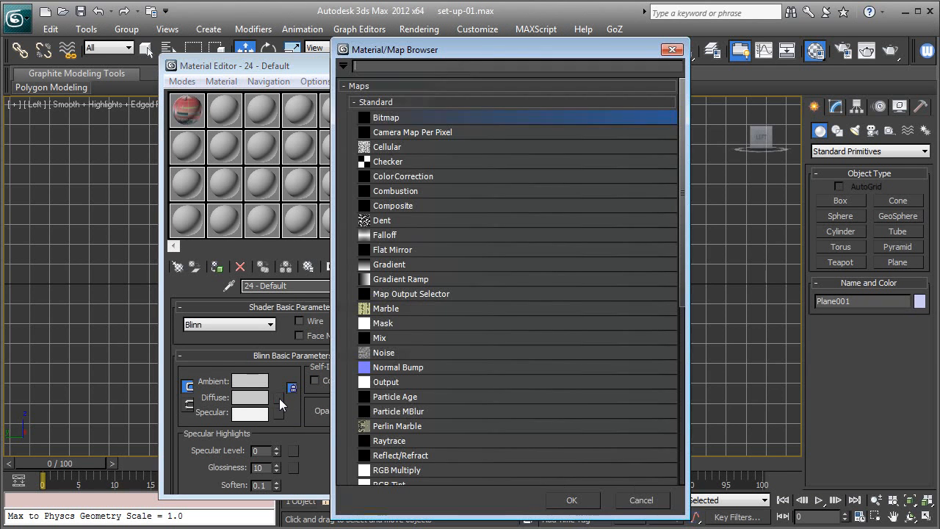
double_click(385, 119)
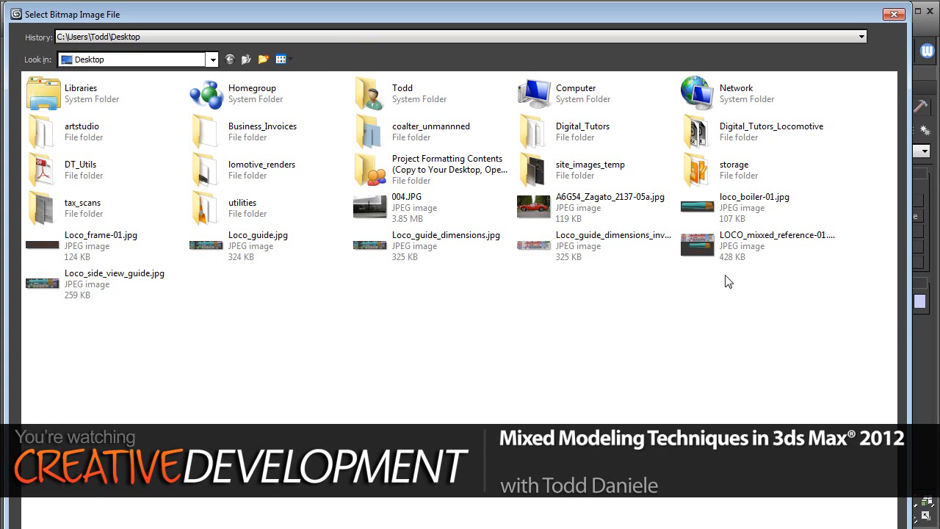
left_click(730, 251)
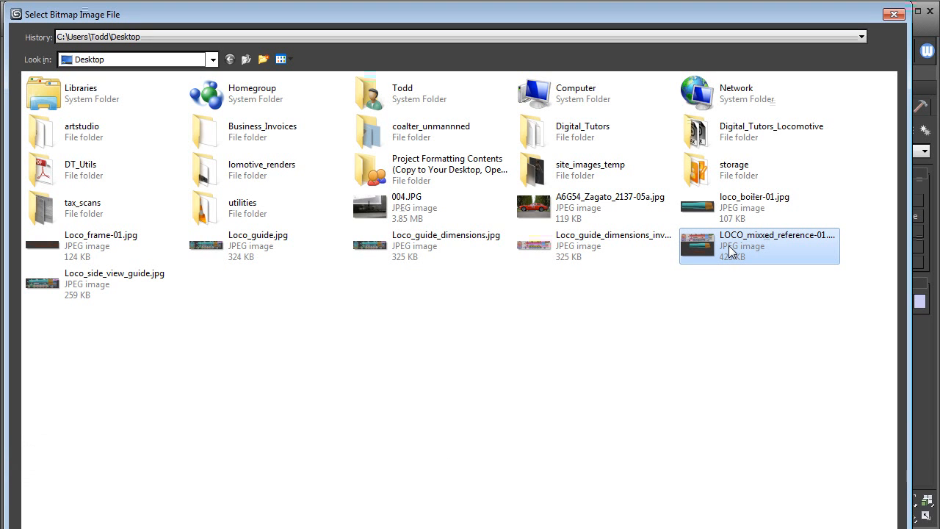
left_click(794, 528)
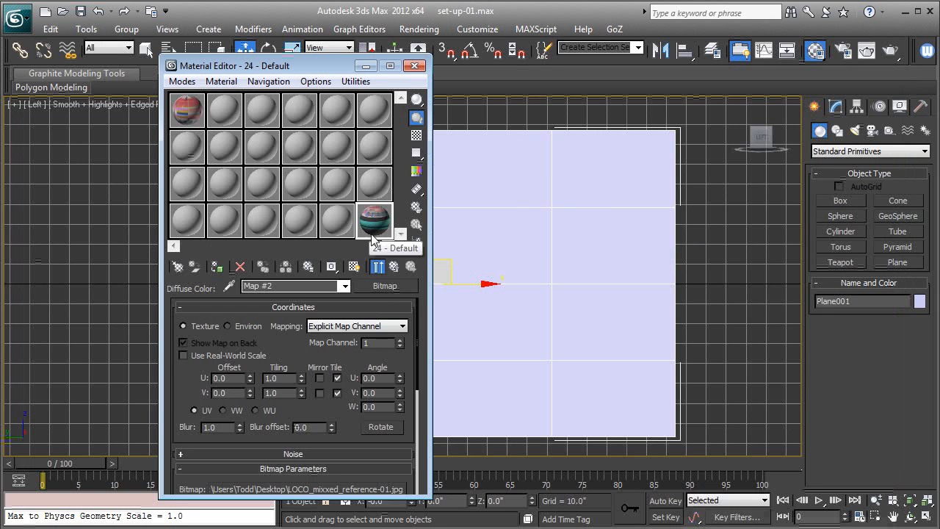
Assign the reference material to the plane, show its map in the viewport and close the Material Editor.
left_click_drag(338, 66, 790, 55)
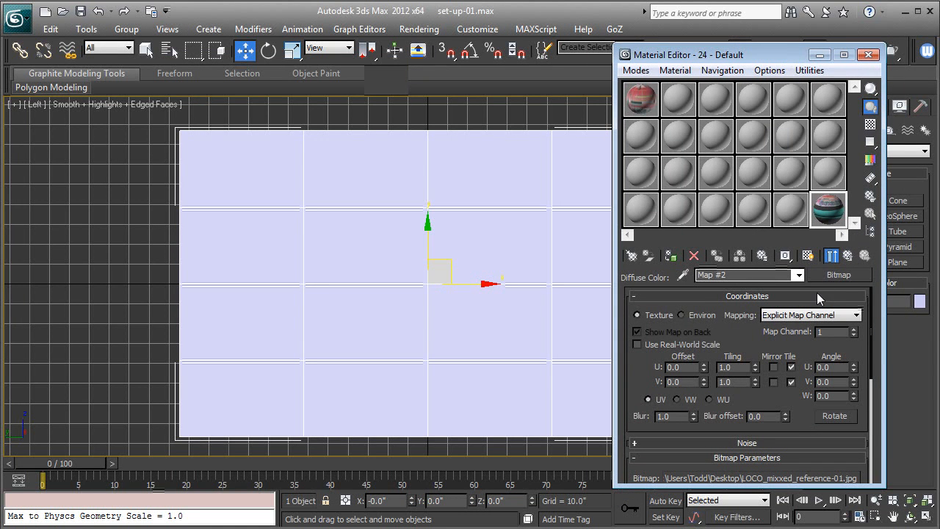
left_click(671, 257)
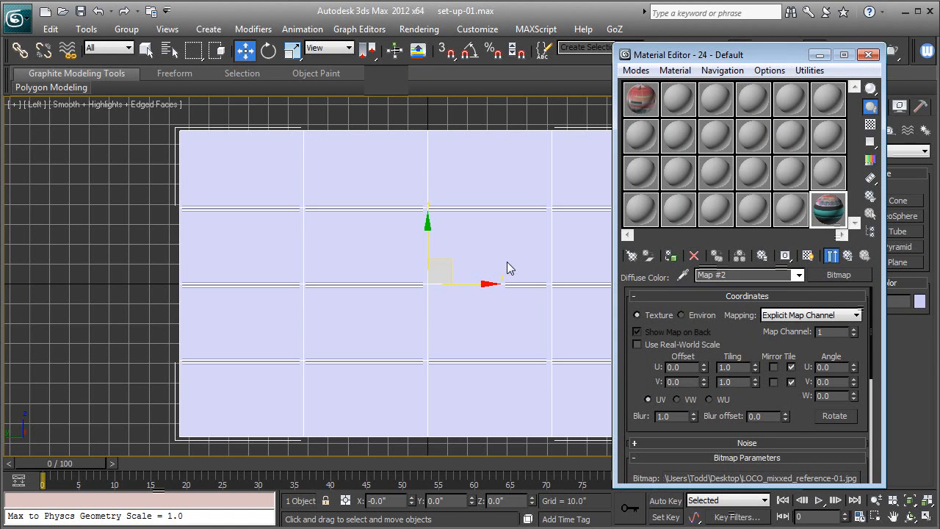
left_click(672, 256)
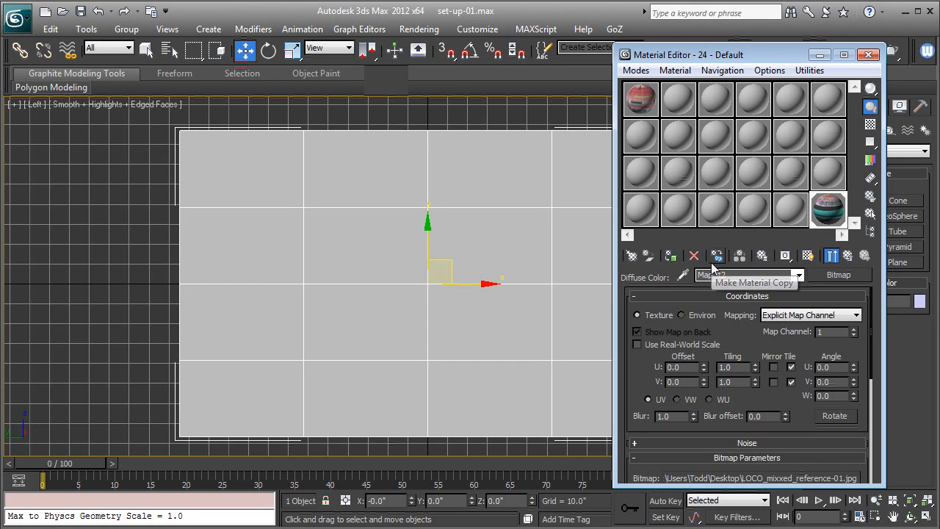
left_click(809, 257)
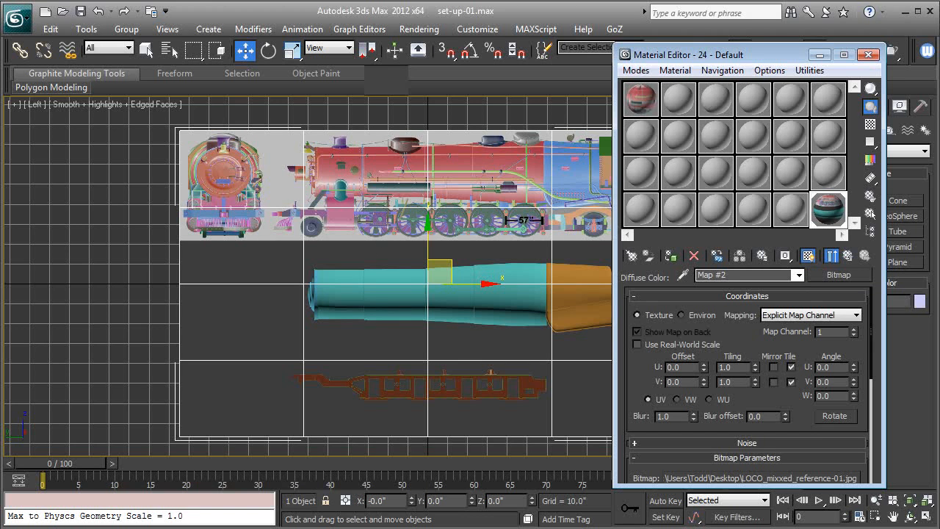
left_click(869, 56)
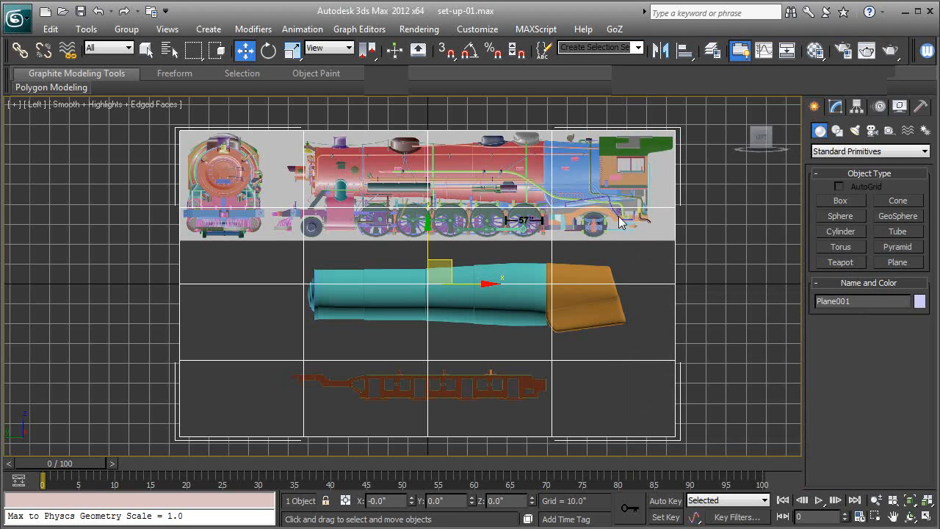
Convert the reference image plane to an Editable Poly.
middle_click_drag(551, 247, 569, 247)
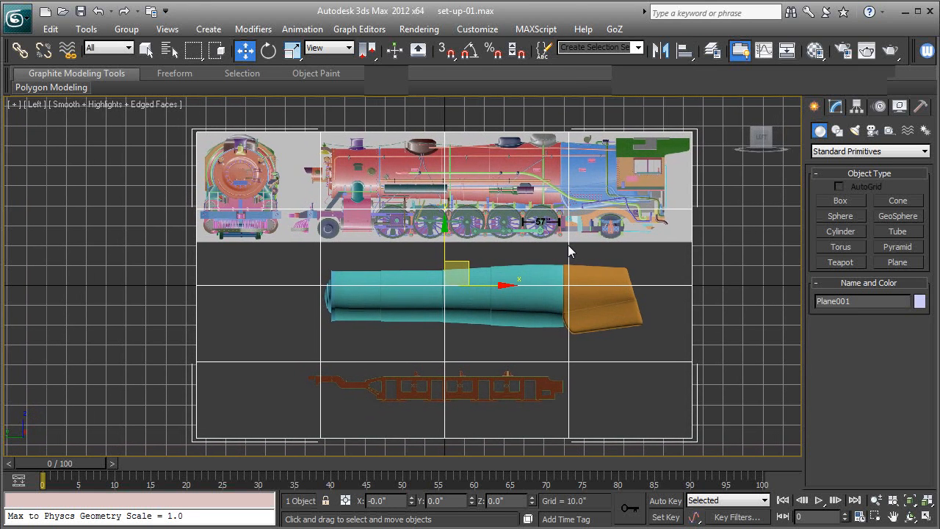
left_click(835, 108)
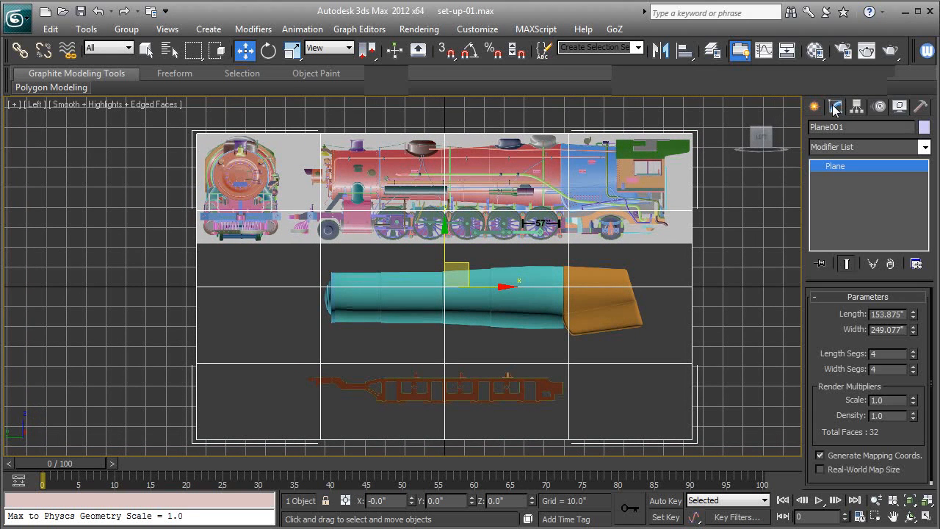
right_click(839, 164)
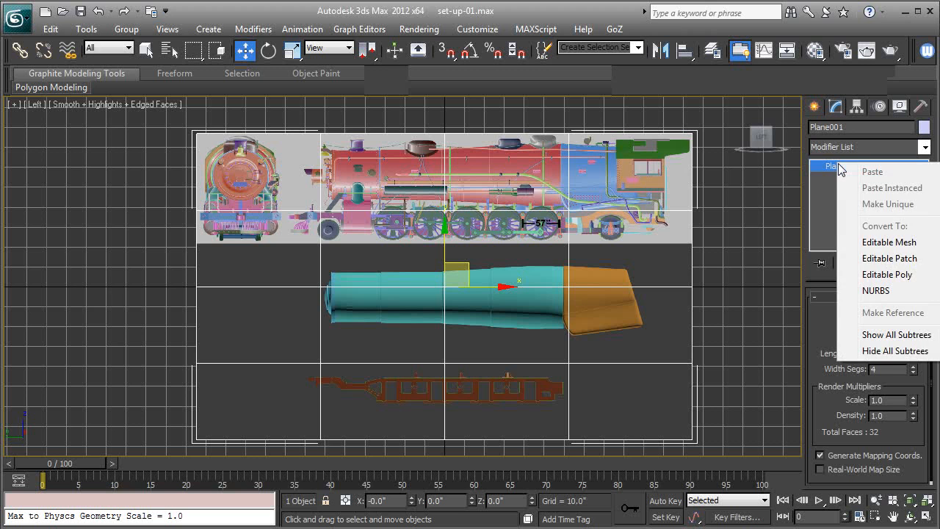
left_click(868, 275)
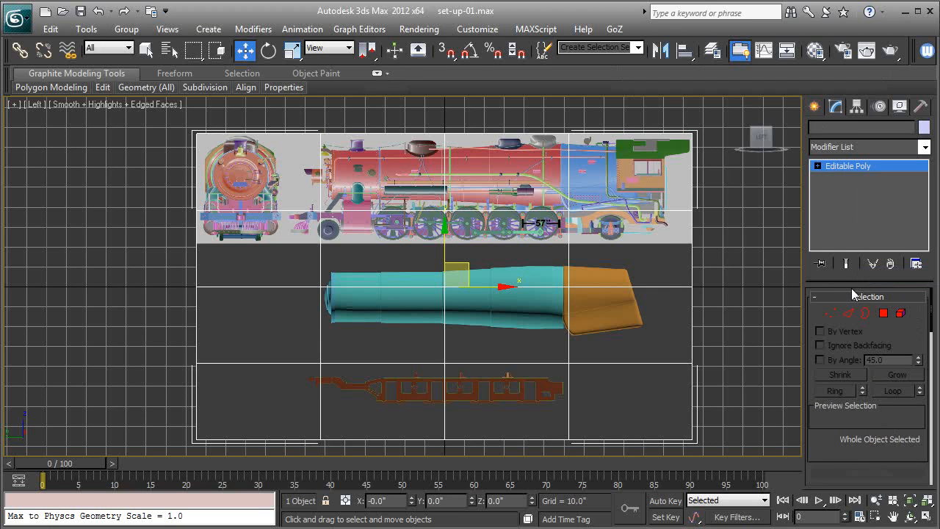
Add a UVW Map modifier to the reference image plane.
left_click(841, 150)
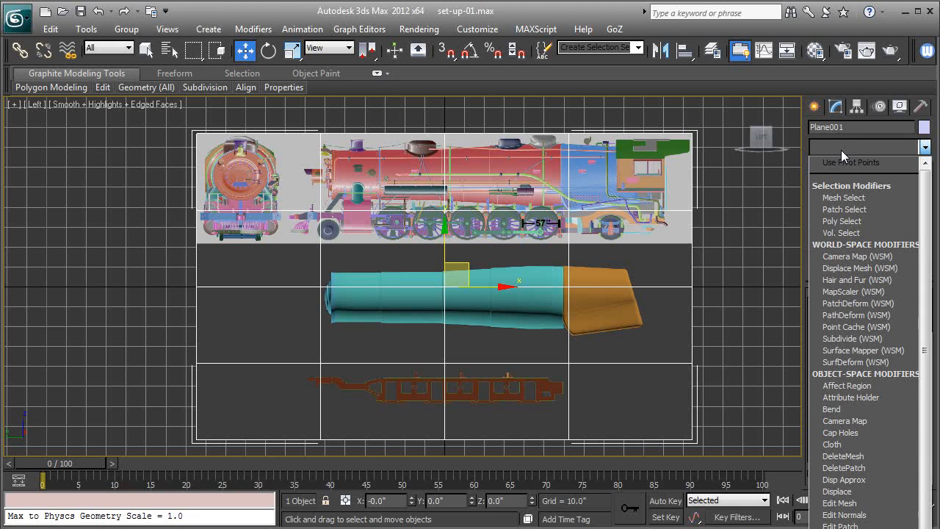
key("u")
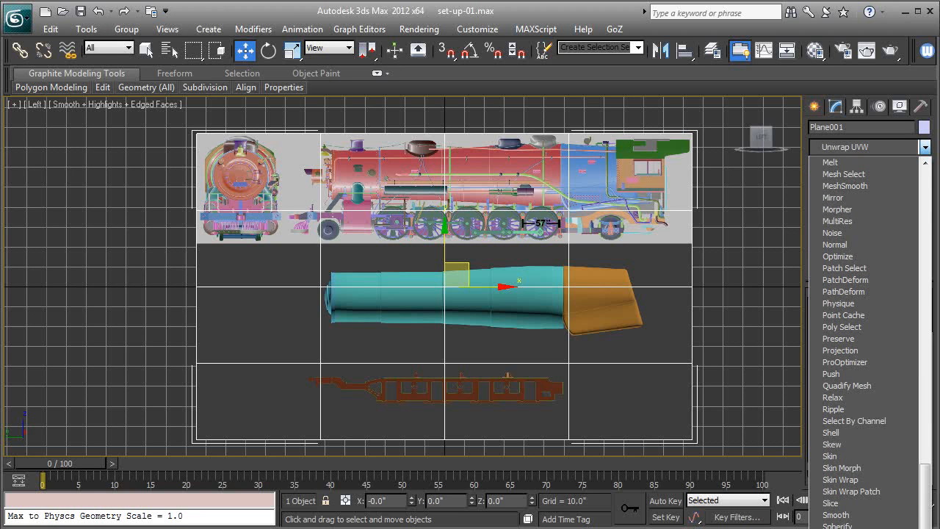
key("u")
key("Return")
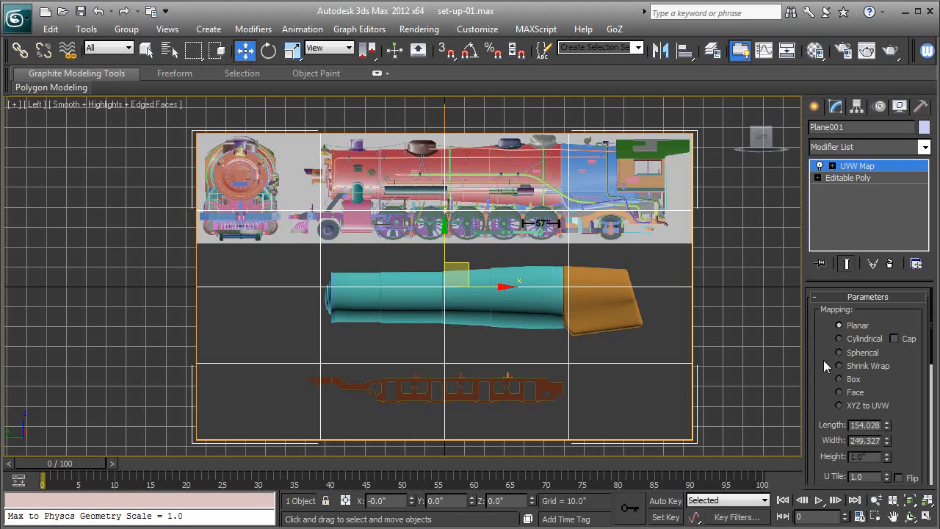
scroll(823, 360, "down", 8)
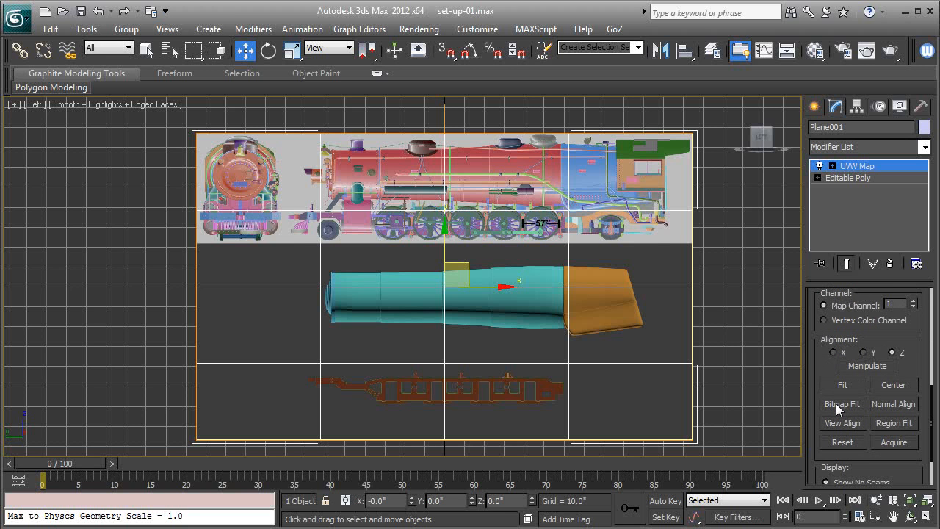
Fit the UVW mapping of the reference plane to the proportions of LOCO_mixxed_reference-01.jpg using Bitmap Fit.
left_click(839, 409)
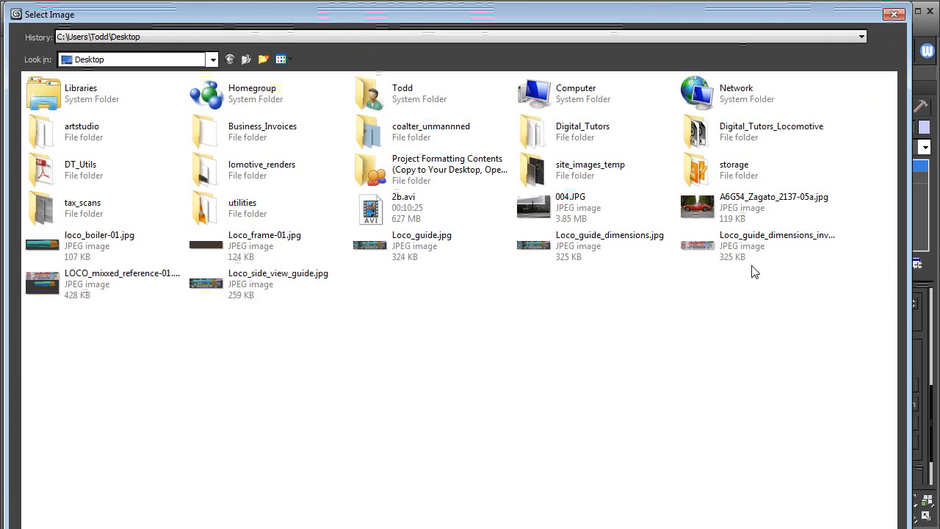
left_click(99, 287)
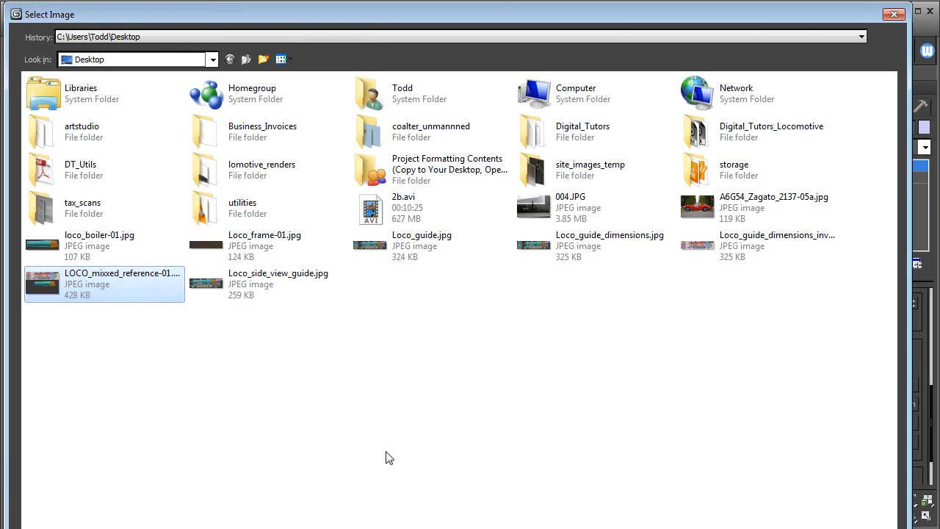
key("Return")
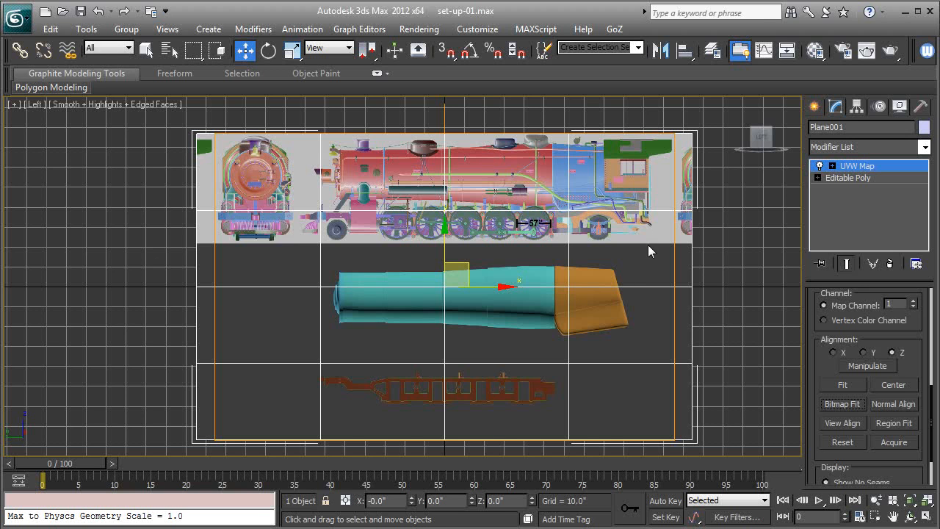
With the mapped end result shown, move the reference plane's border edges on the cab side inward to about Y -117" to trim the repeated image.
left_click(817, 178)
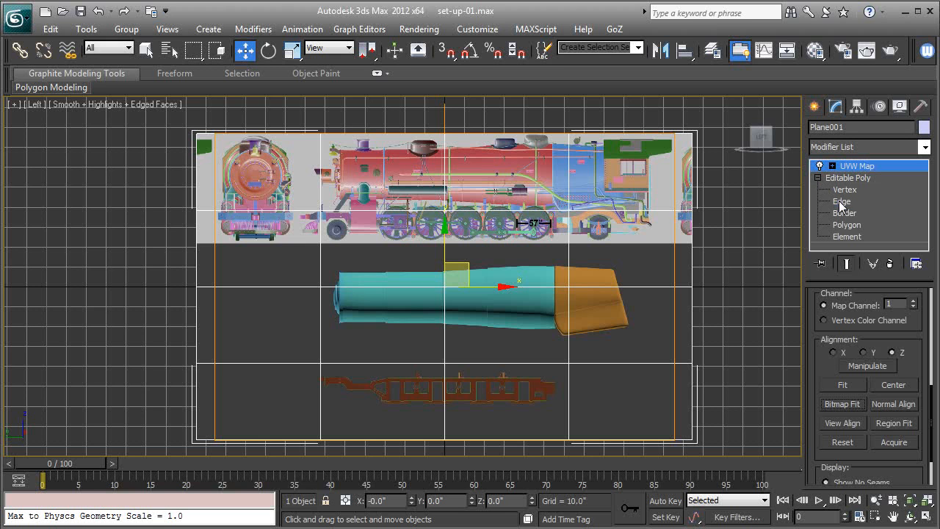
left_click(842, 202)
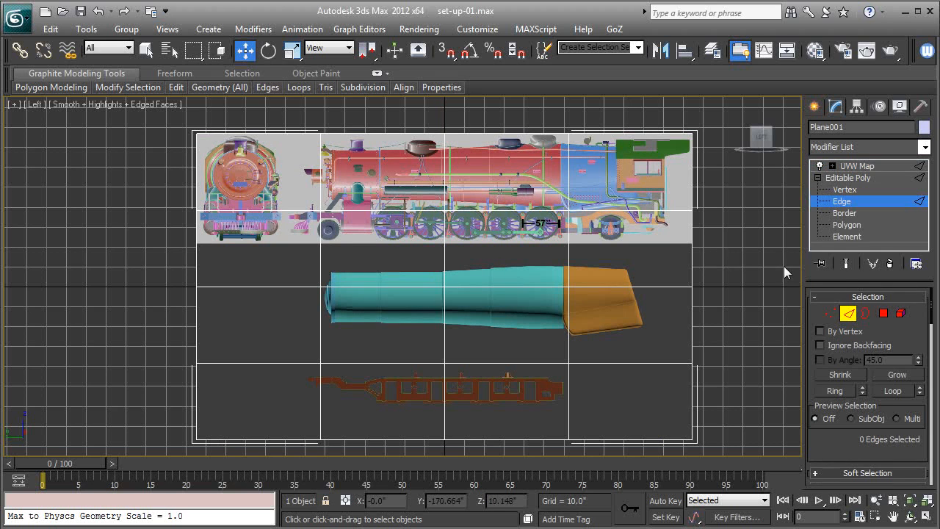
left_click(846, 264)
middle_click_drag(659, 226, 649, 232)
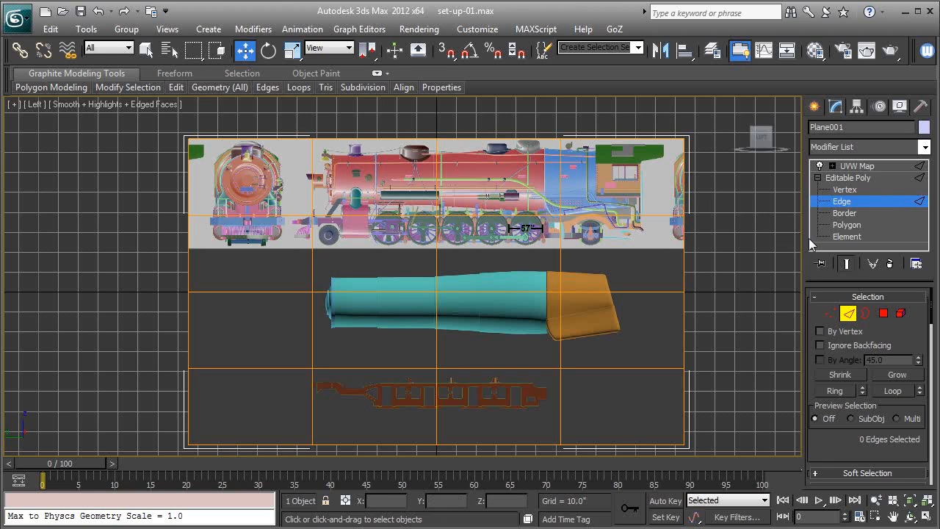
left_click(684, 323)
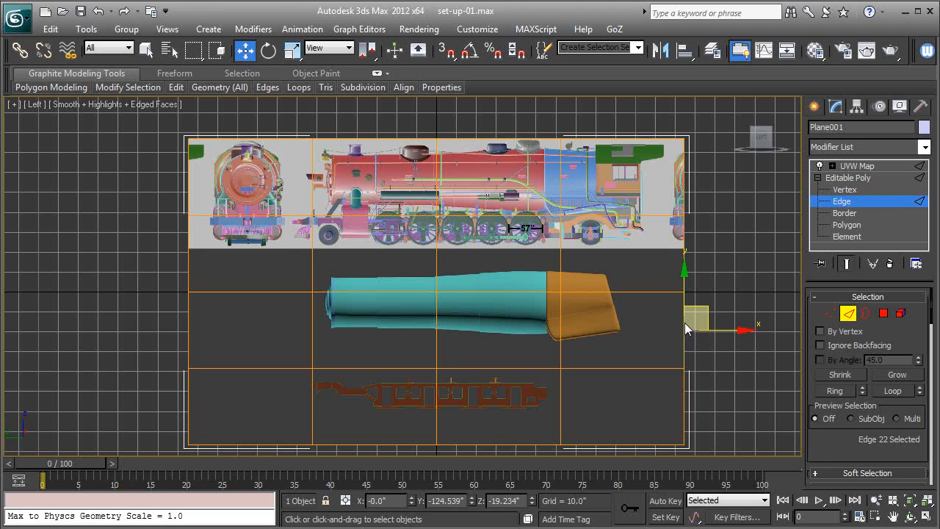
left_click(847, 263)
middle_click_drag(729, 350, 665, 328)
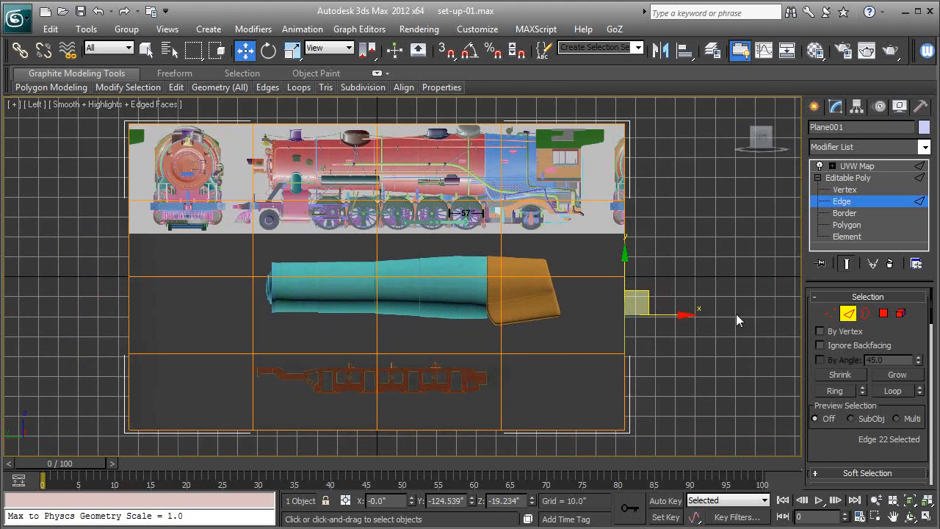
double_click(615, 330)
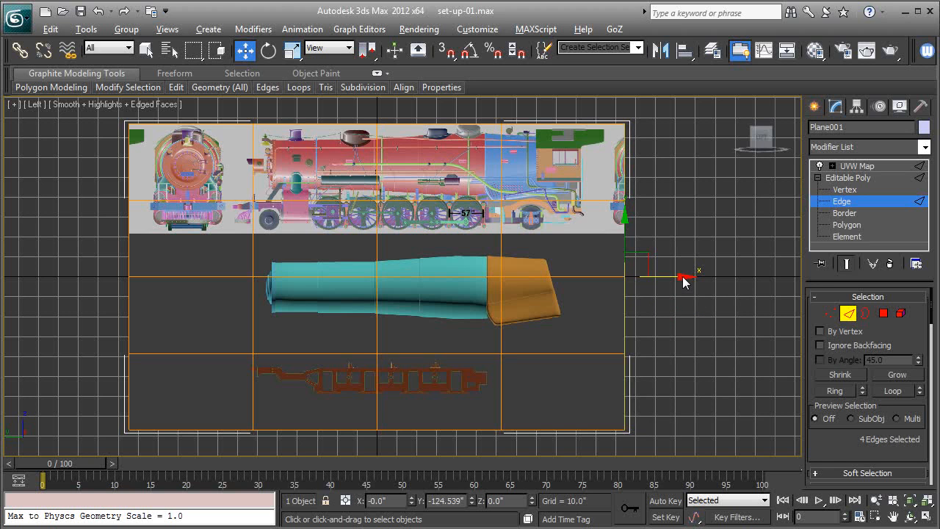
left_click_drag(683, 276, 648, 285)
middle_click_drag(405, 293, 437, 298)
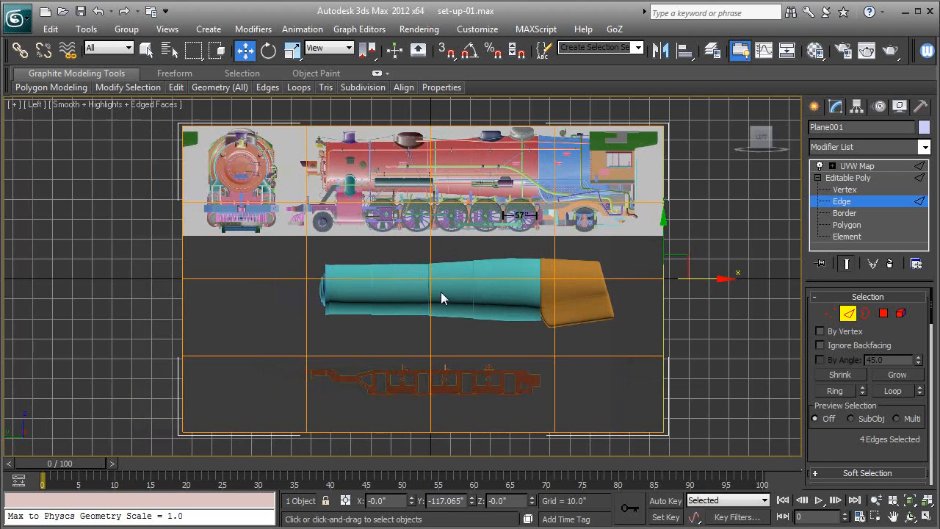
Move the border edges on the front-view side inward by about 7.5" and return to the UVW Map modifier level.
left_click(182, 255)
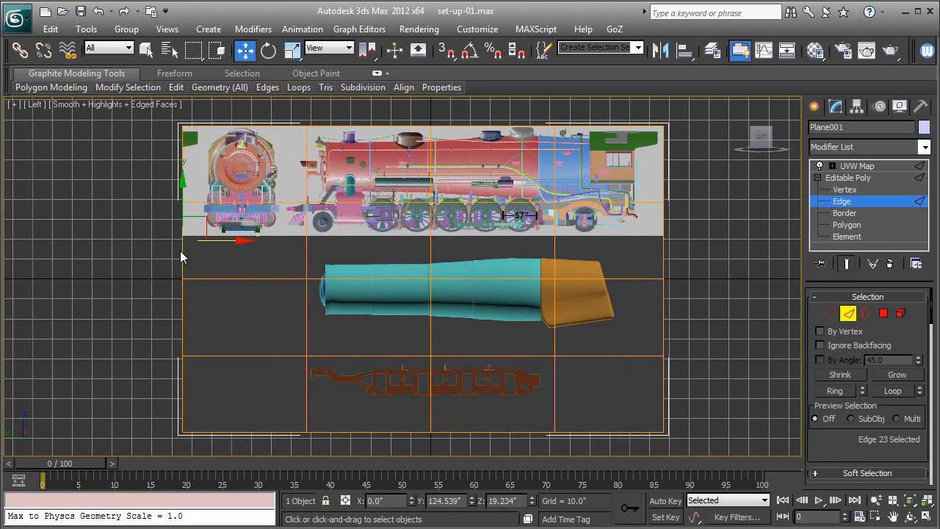
double_click(178, 243)
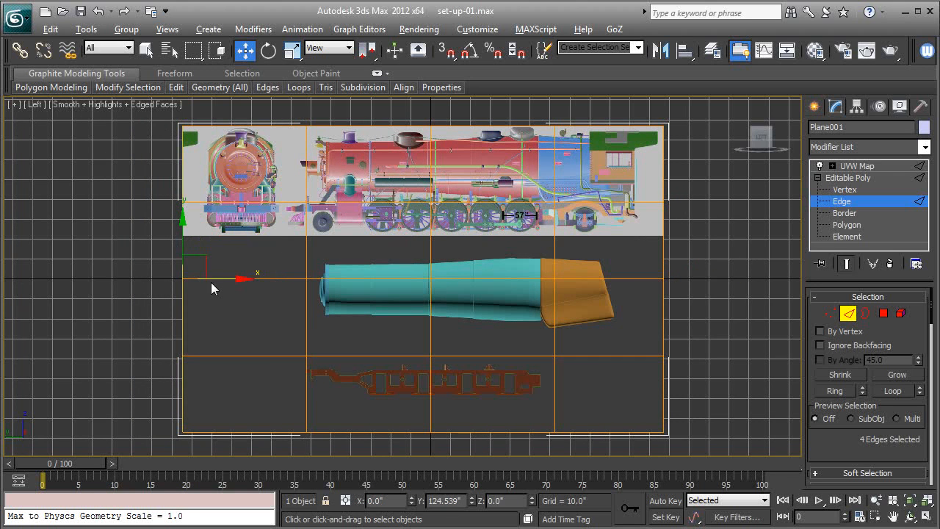
left_click_drag(217, 278, 233, 277)
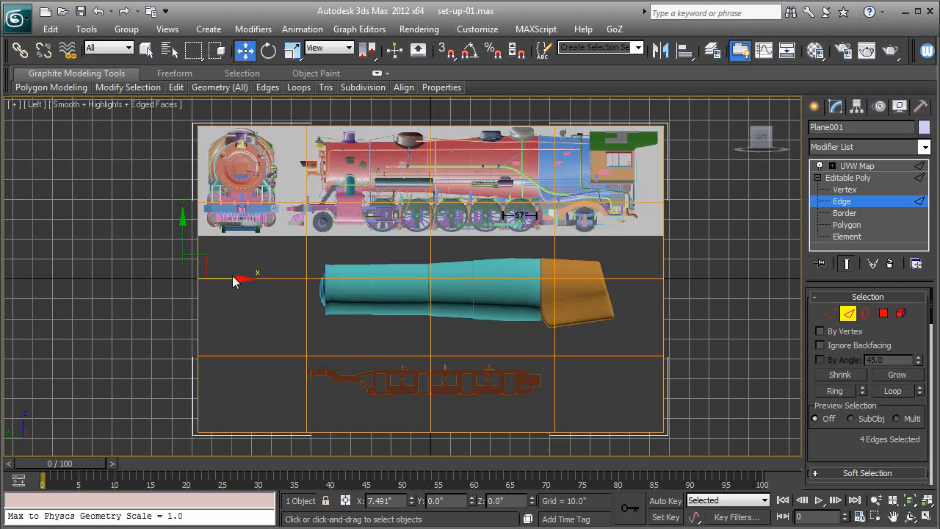
left_click(849, 177)
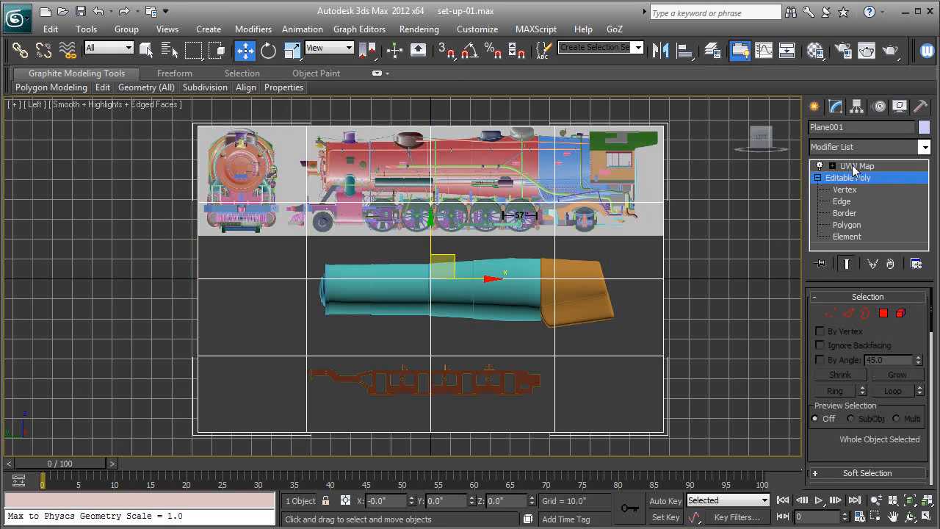
left_click(853, 167)
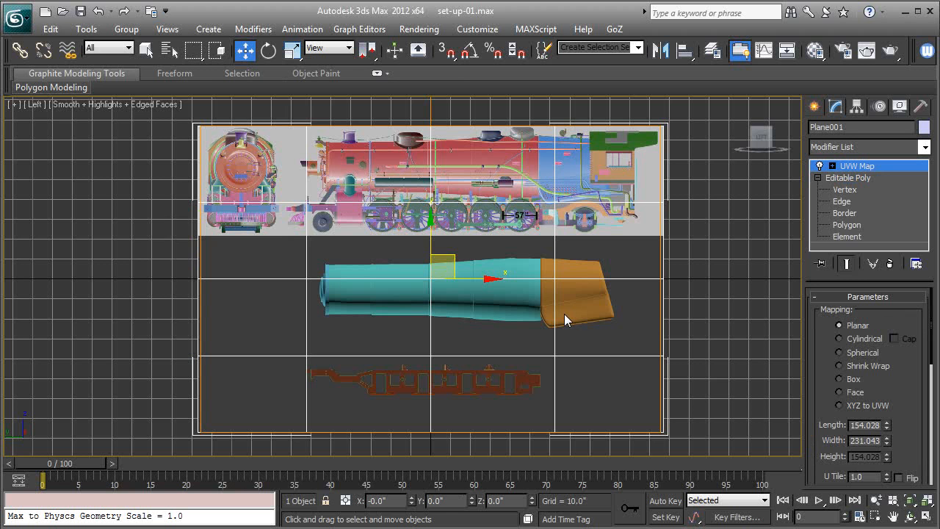
Draw a cylinder centred on the driving wheel marked 57", about 16.7" in radius and 1.8" high.
middle_click_drag(563, 248, 550, 319)
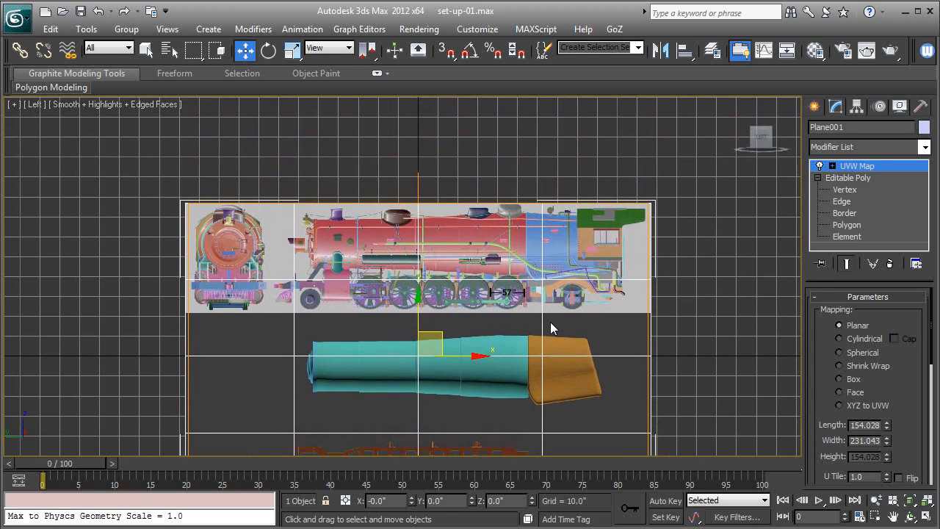
scroll(683, 324, "up", 8)
middle_click_drag(683, 324, 539, 299)
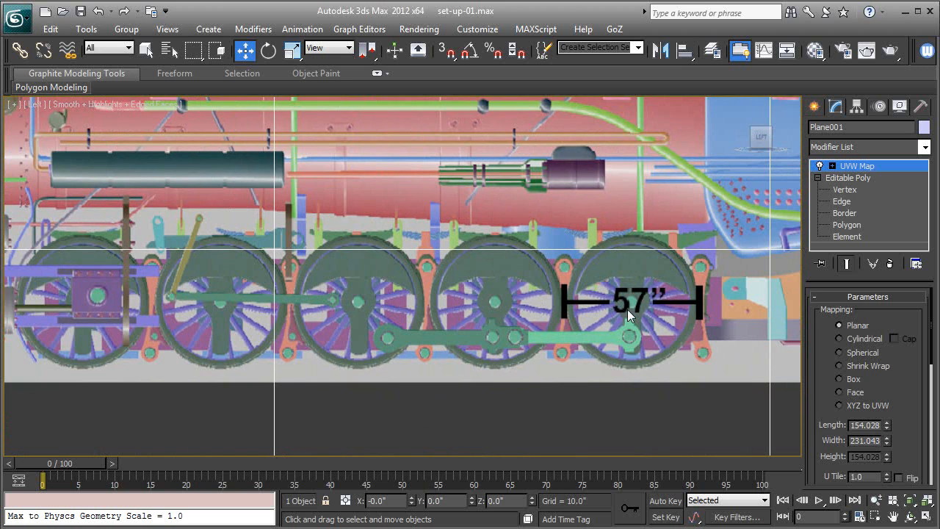
middle_click_drag(634, 306, 518, 324)
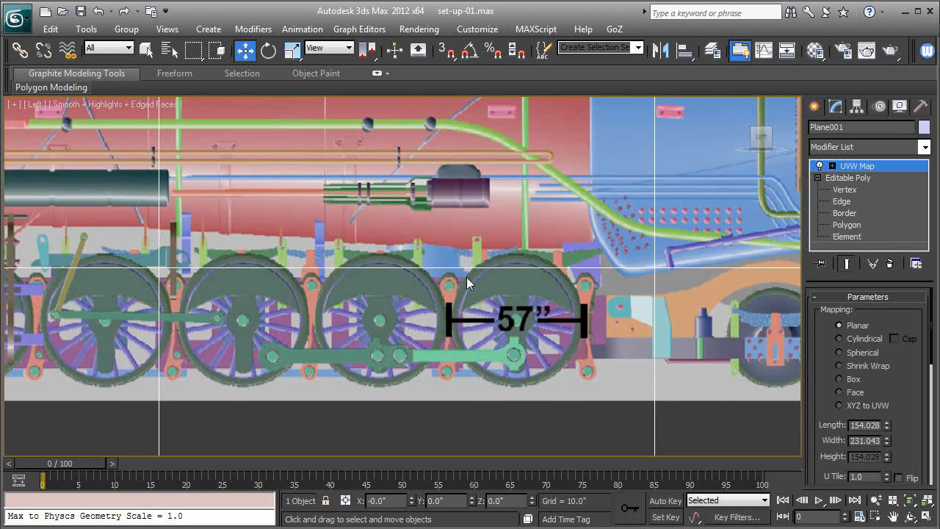
middle_click_drag(466, 283, 451, 368)
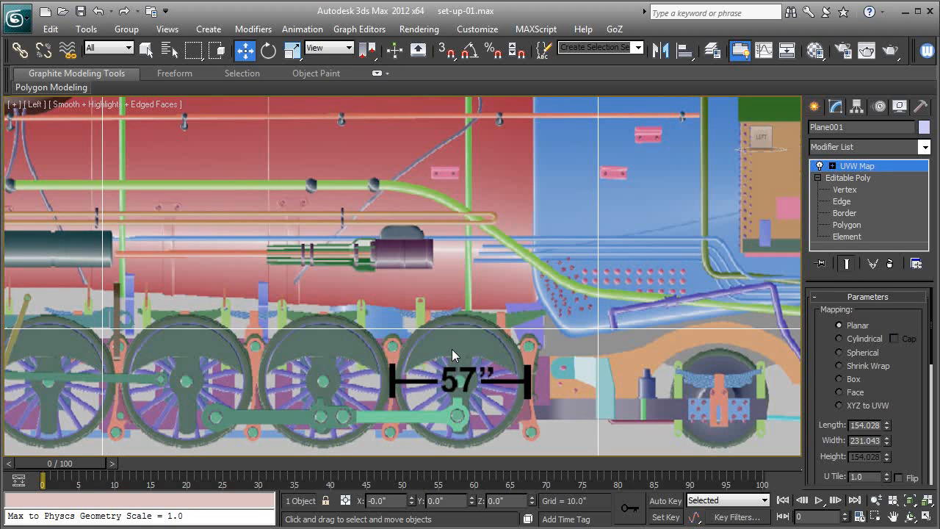
scroll(452, 349, "down", 2)
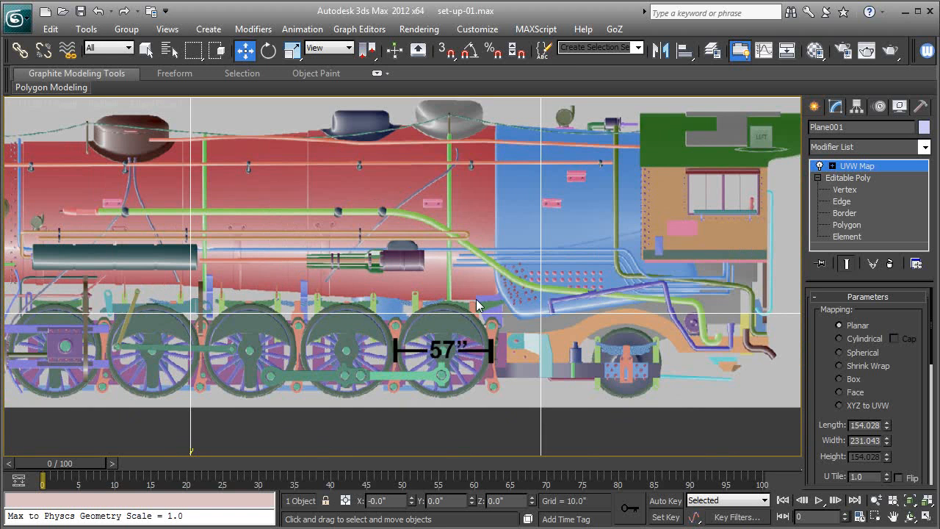
left_click(815, 108)
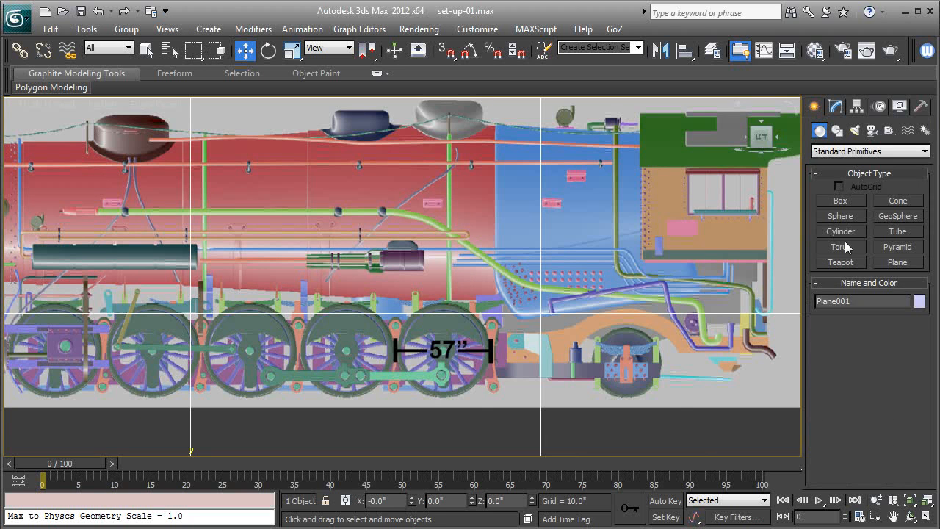
left_click(841, 231)
middle_click_drag(474, 407, 531, 407)
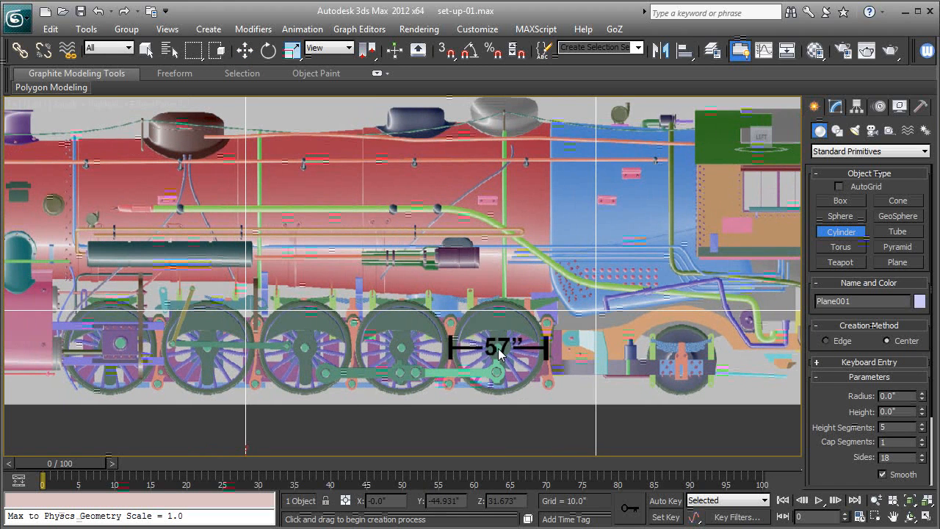
left_click_drag(499, 348, 567, 419)
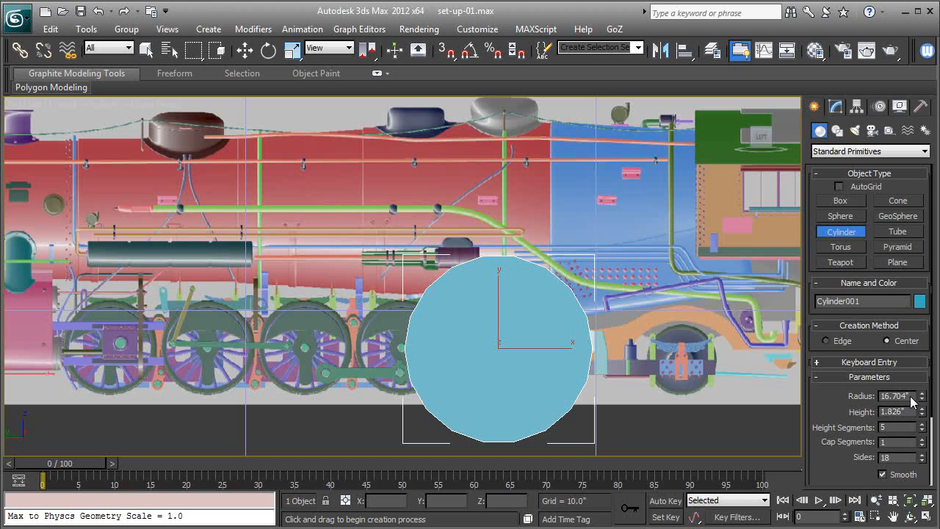
Set the cylinder's radius to 28.5" and make it see-through.
left_click_drag(911, 397, 867, 399)
type("28.5")
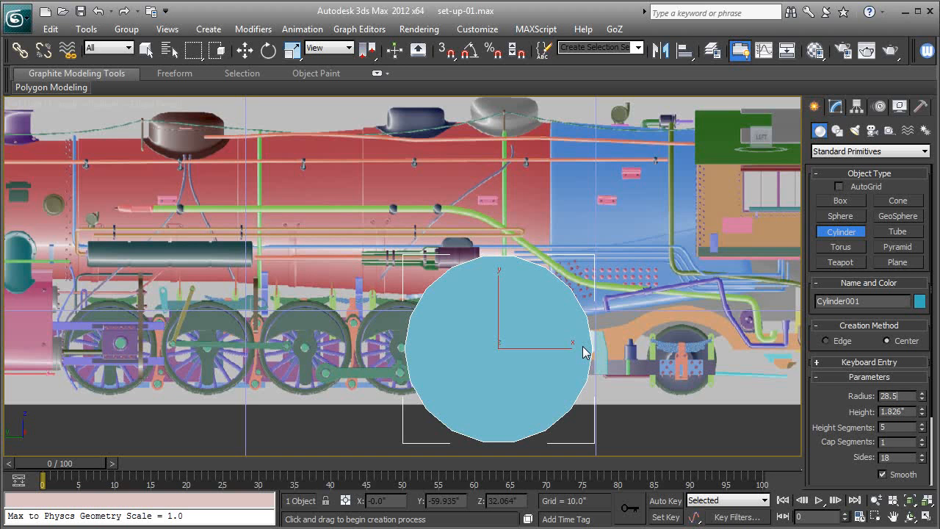
key("Tab")
middle_click_drag(589, 357, 590, 269)
key("alt+x")
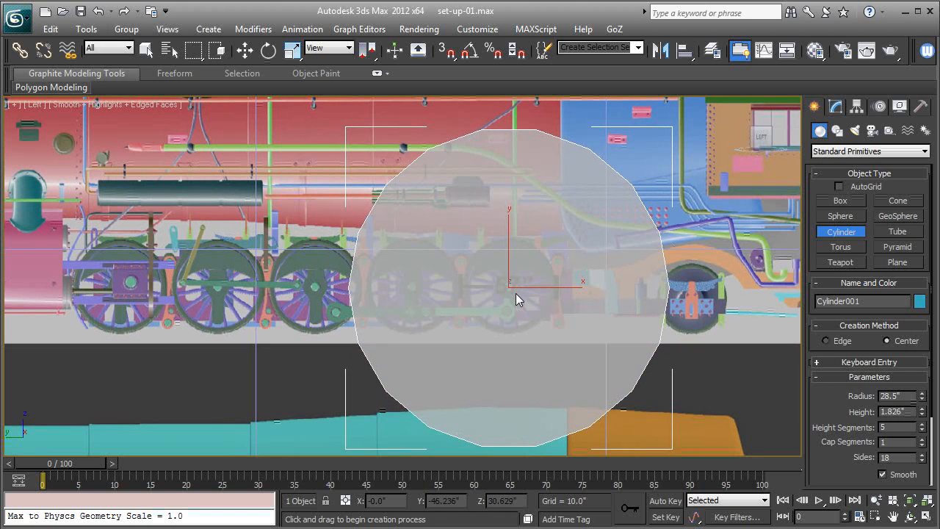
Scale up the reference plane uniformly and lower it to about Z -40.2", bringing the driving wheels level with the cylinder.
left_click(245, 50)
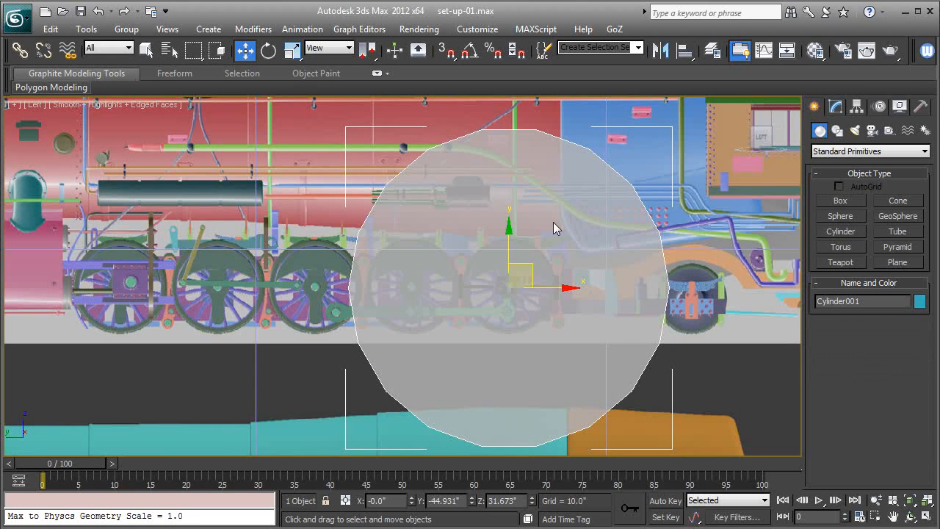
middle_click_drag(509, 225, 483, 245)
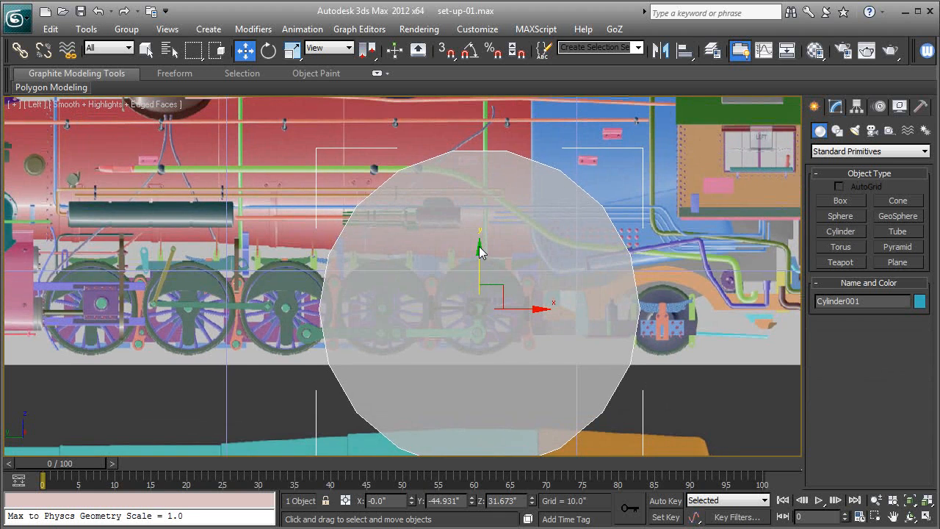
scroll(481, 247, "down", 3)
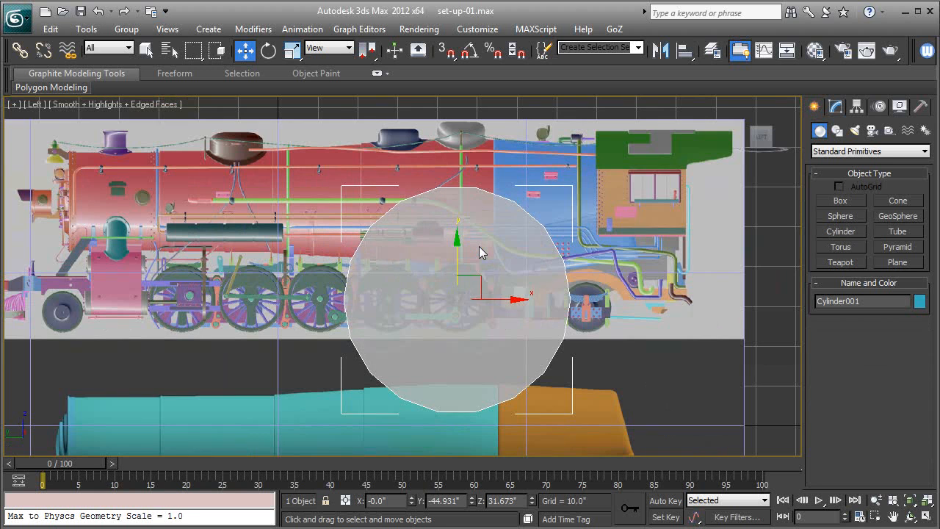
left_click(674, 220)
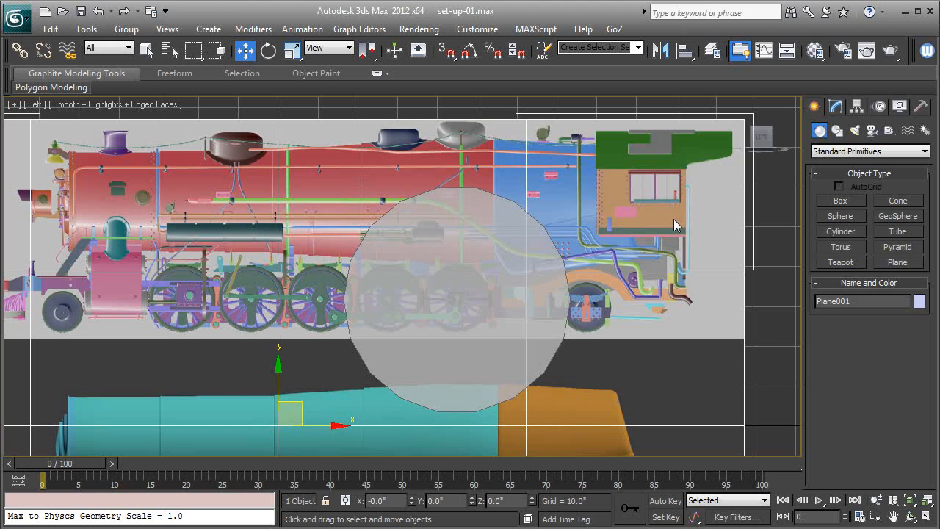
left_click(293, 53)
middle_click_drag(374, 393, 386, 342)
left_click_drag(321, 364, 375, 259)
key("w")
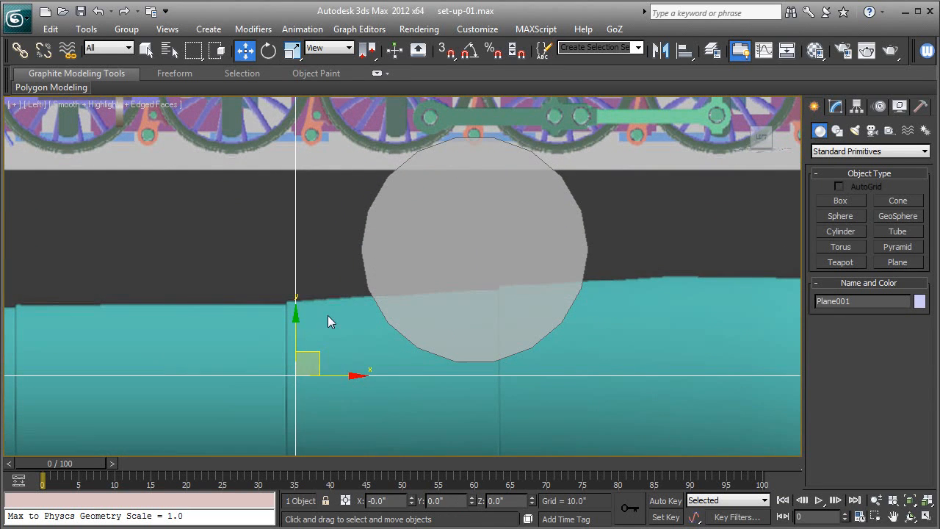
left_click_drag(294, 317, 293, 483)
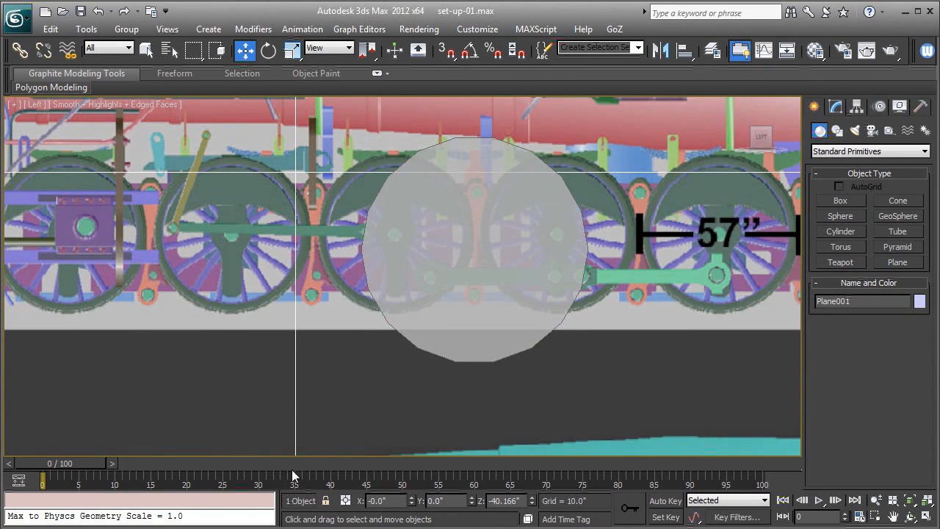
Shift the reference plane to about Y 60.5" and Z -72.5", then enlarge it further towards the cylinder's size.
middle_click_drag(361, 370, 335, 344)
scroll(335, 344, "down", 3)
left_click_drag(360, 438, 189, 437)
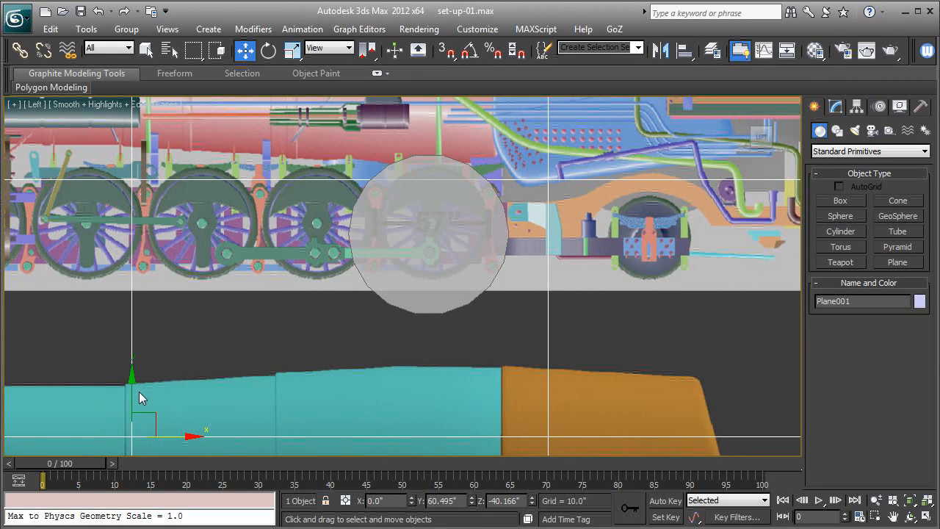
left_click_drag(134, 390, 121, 475)
key("r")
key("w")
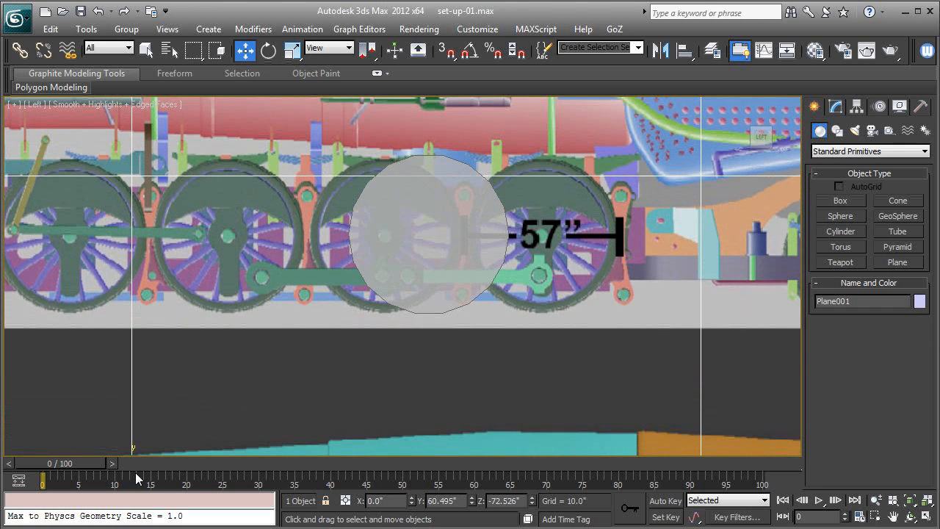
Move the reference plane to about Y 100.7" and Z -71.6" so the 57" driving wheel lies centred behind the cylinder.
middle_click_drag(318, 385, 321, 346)
scroll(322, 346, "down", 2)
left_click_drag(271, 426, 189, 425)
scroll(376, 260, "up", 2)
middle_click_drag(376, 260, 348, 386)
scroll(338, 388, "down", 1)
scroll(337, 388, "down", 2)
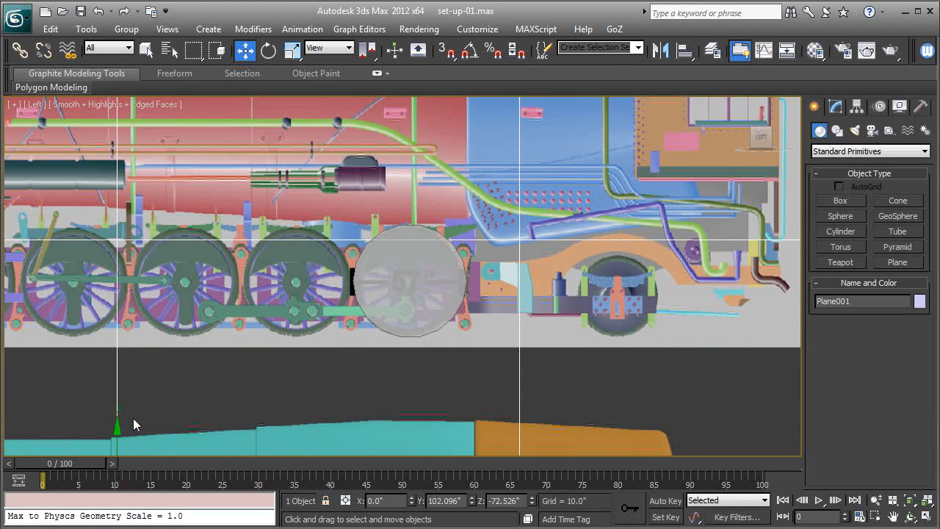
middle_click_drag(132, 424, 130, 348)
left_click_drag(167, 419, 173, 416)
left_click_drag(121, 371, 113, 361)
scroll(363, 304, "up", 2)
scroll(508, 278, "up", 3)
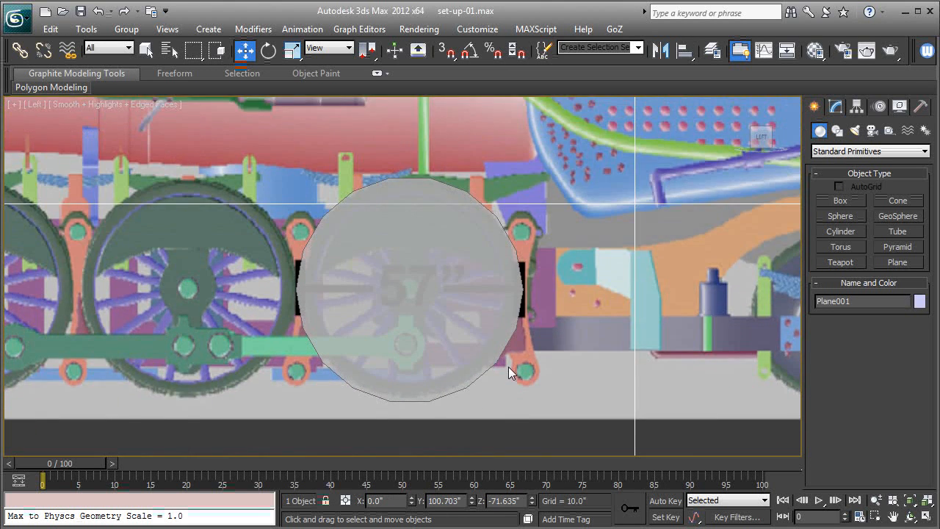
Scale the reference plane up uniformly to about 328.2% so its driving wheel matches the cylinder's diameter.
scroll(509, 366, "up", 2)
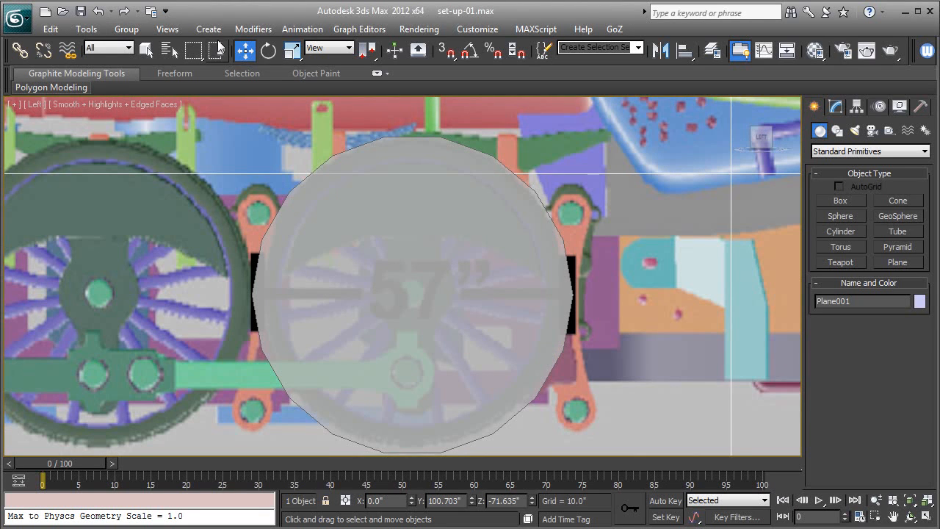
left_click(291, 50)
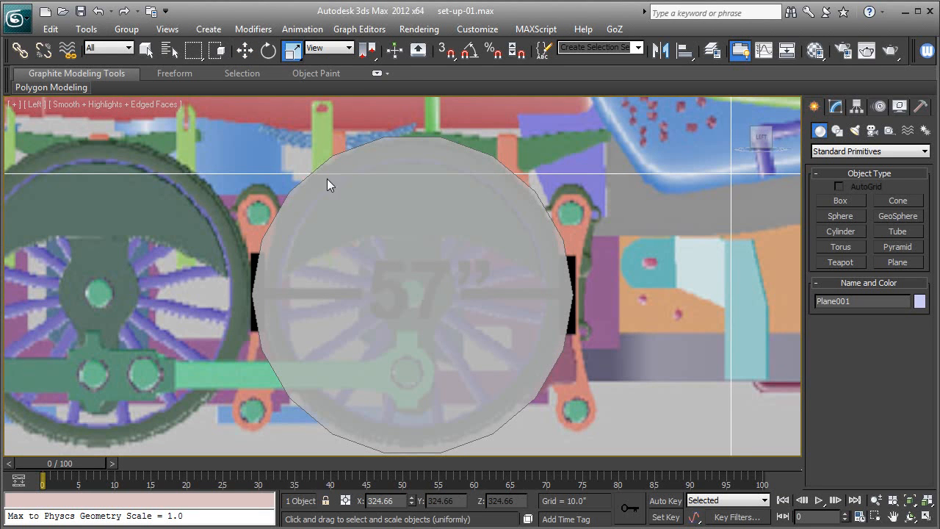
right_click(292, 50)
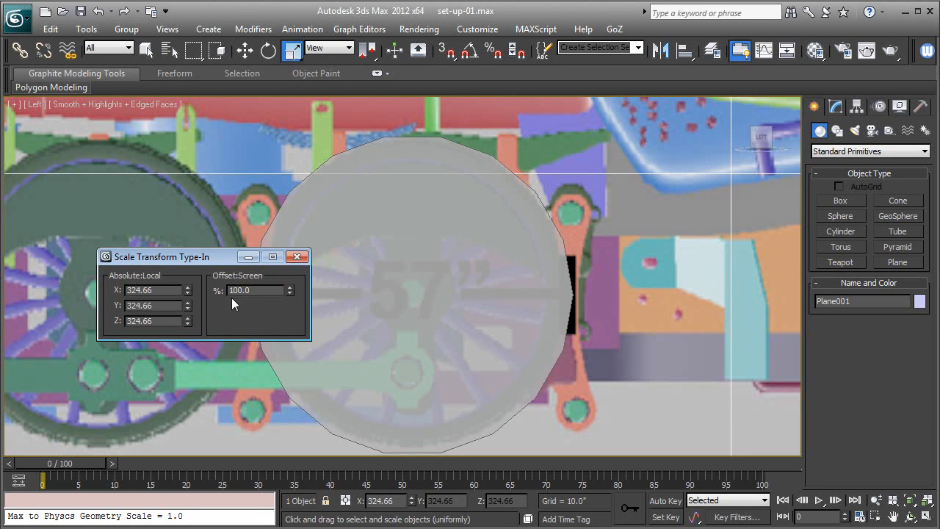
left_click(290, 288)
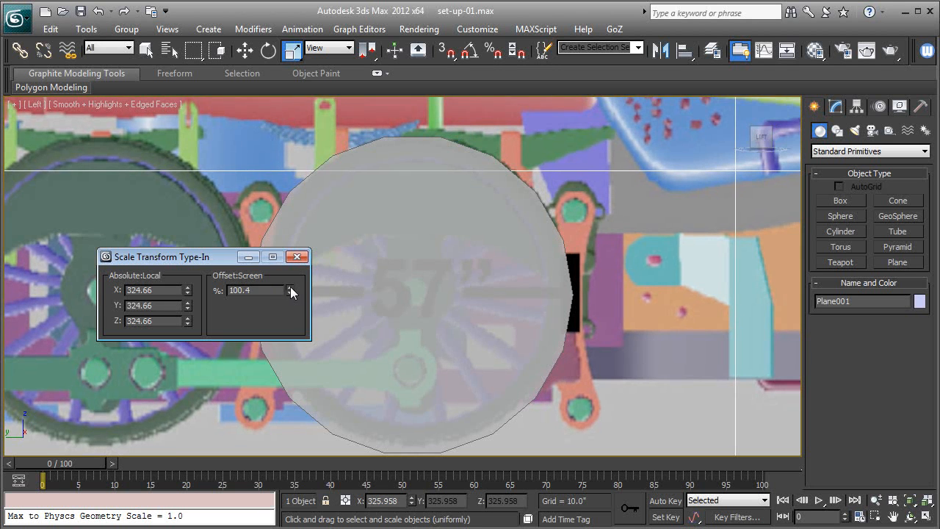
left_click(298, 257)
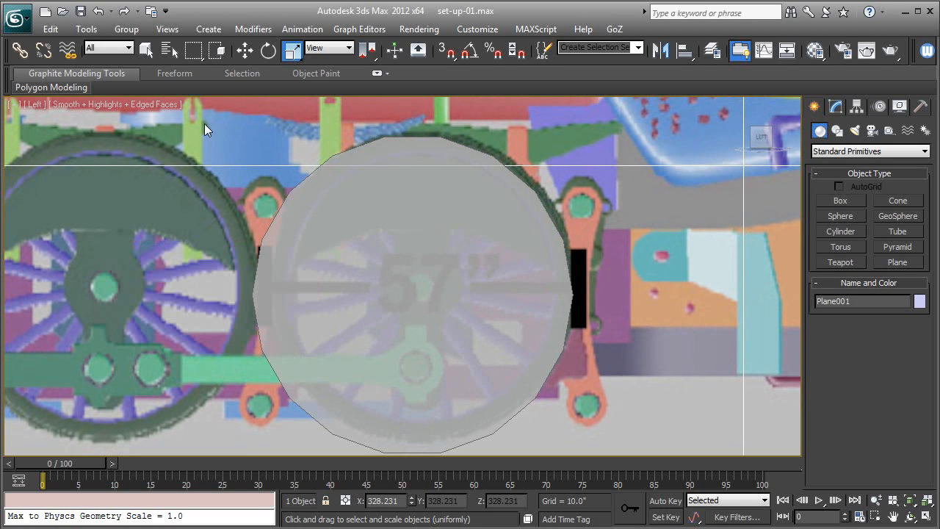
Lower the reference plane to about Z -73.6" to line the driving wheels up vertically with the cylinder.
left_click(245, 50)
scroll(291, 317, "down", 5)
left_click_drag(116, 430, 116, 434)
middle_click_drag(282, 343, 261, 287)
scroll(257, 294, "down", 3)
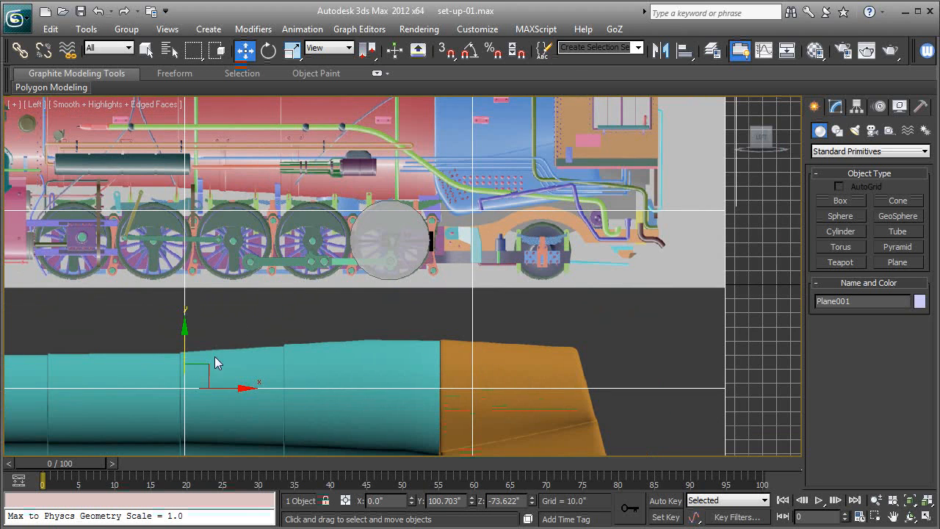
Measure across the cylinder's diameter with a Tape helper, and delete the helper.
left_click(395, 264)
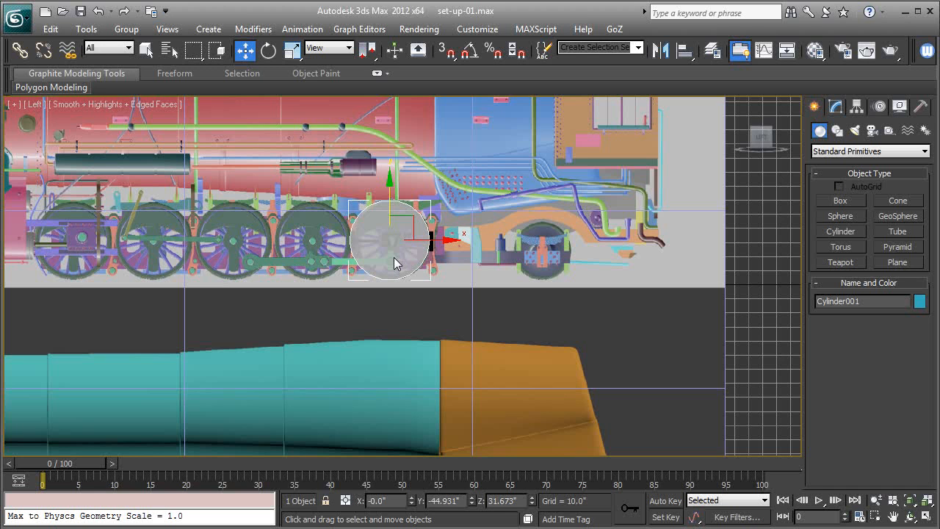
left_click(890, 130)
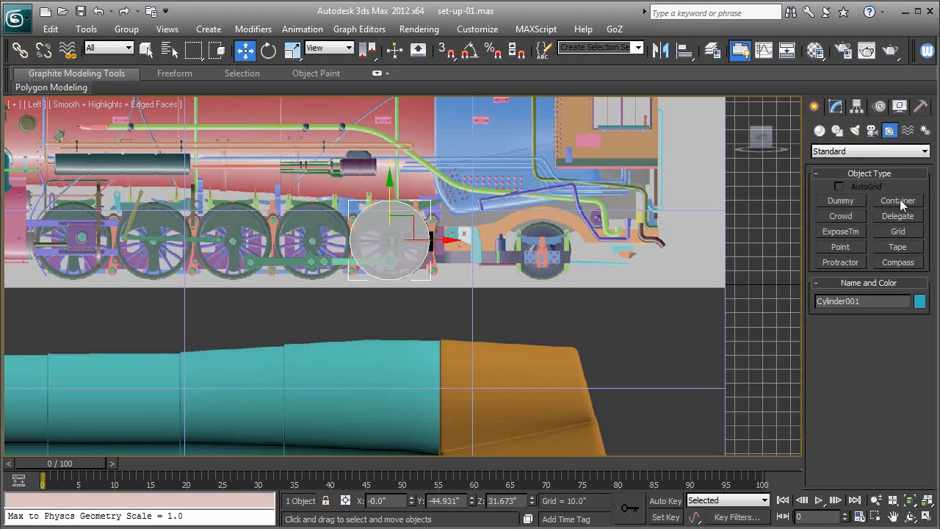
left_click(903, 248)
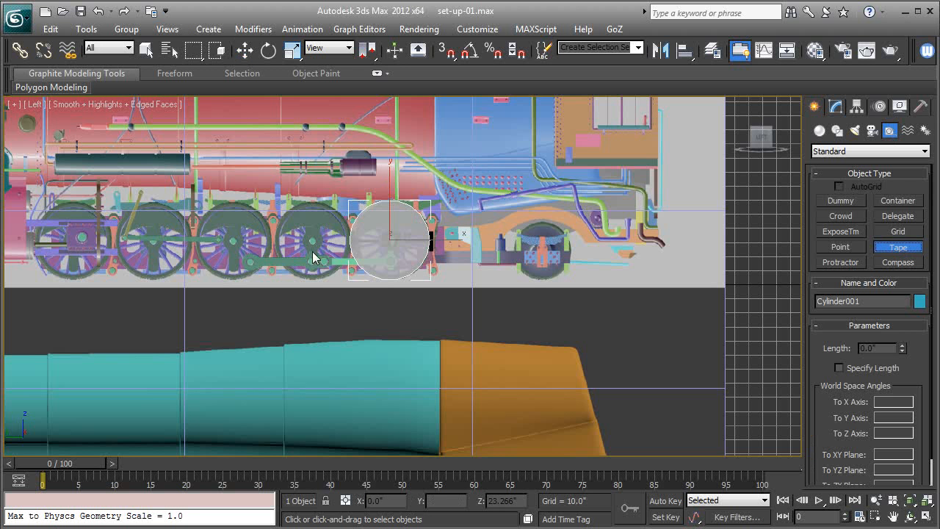
left_click_drag(351, 239, 432, 244)
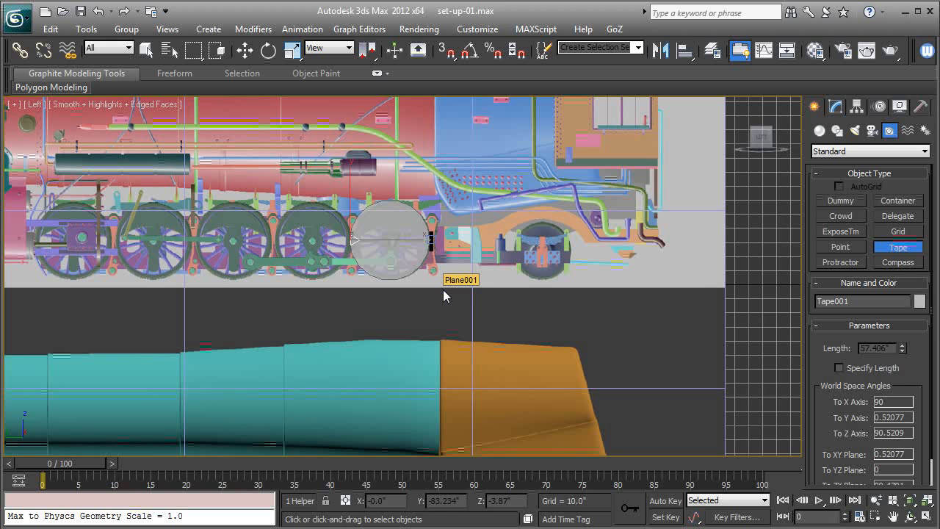
key("Delete")
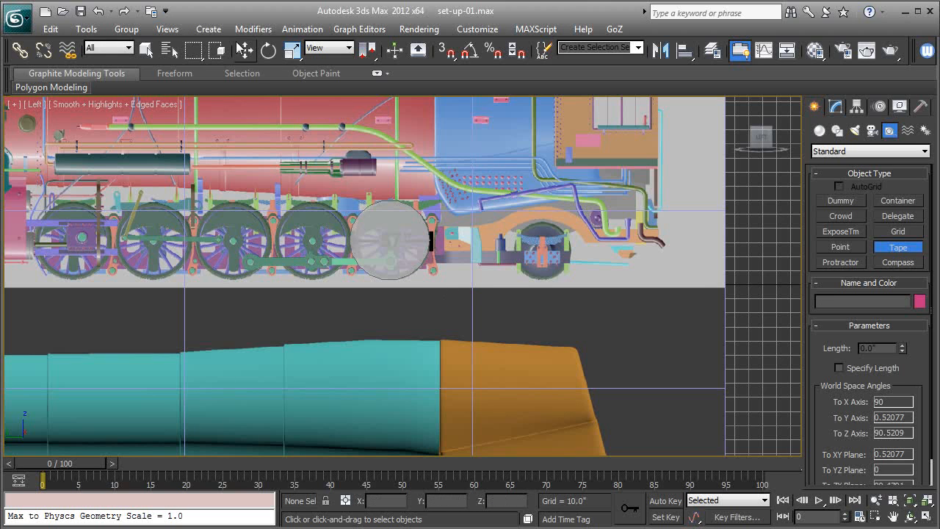
Delete the see-through cylinder covering the rear driving wheel.
left_click(244, 50)
left_click(383, 249)
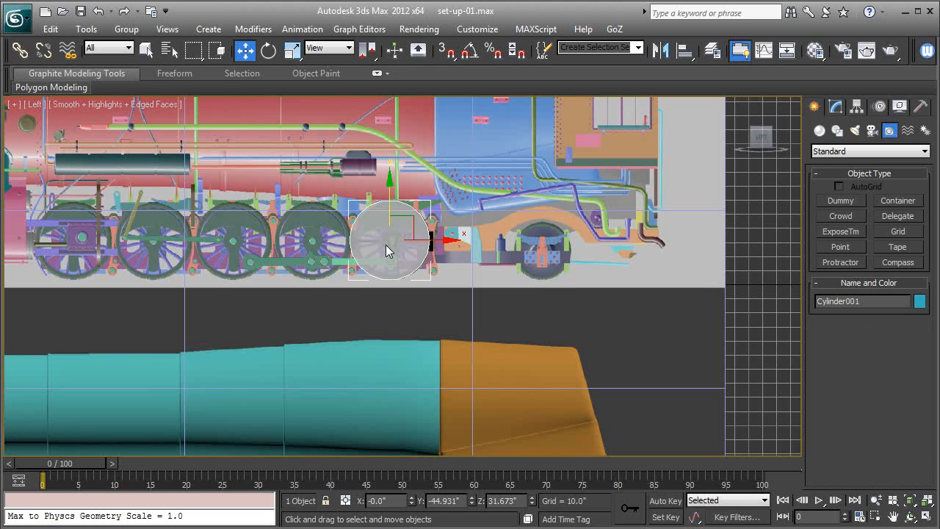
key("Delete")
scroll(397, 265, "down", 3)
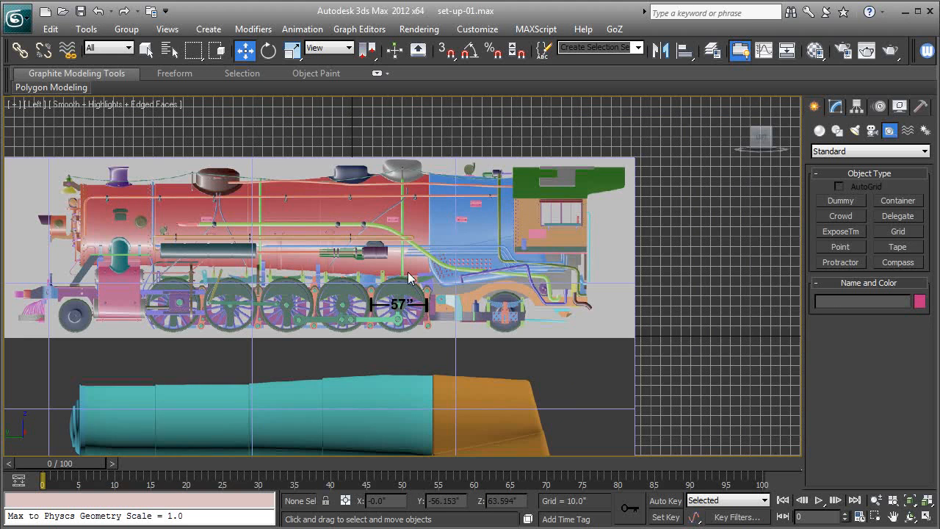
middle_click_drag(409, 277, 542, 252)
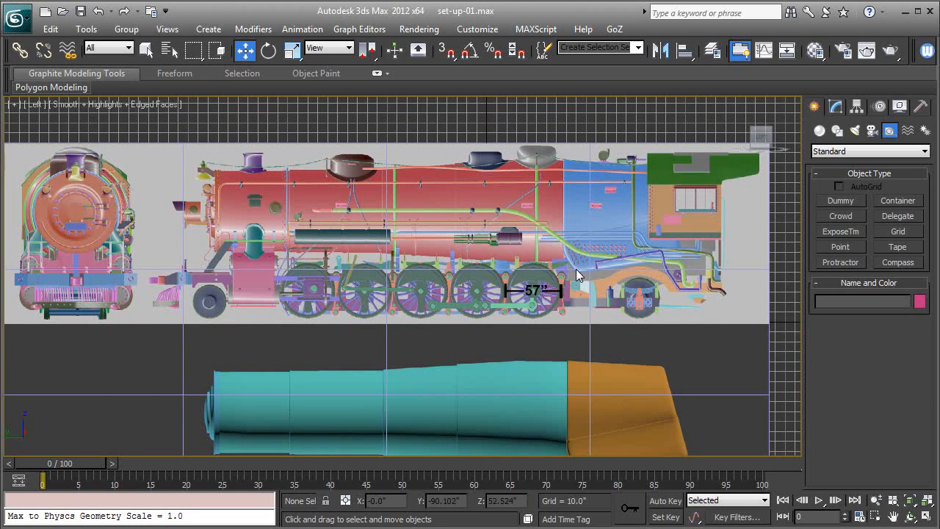
Reset the reference plane's position to Y 0.0" and Z 0.0" so it is centred on the world origin.
middle_click_drag(552, 286, 506, 292)
left_click(499, 324)
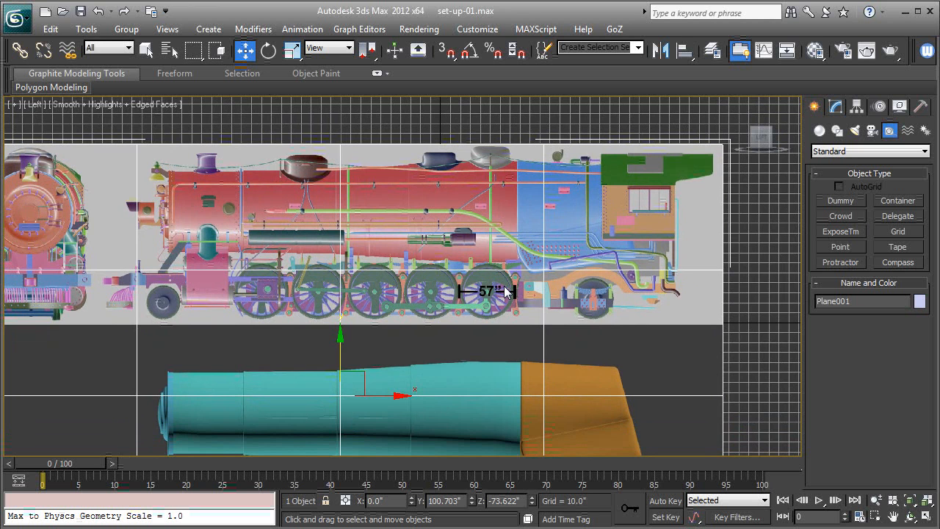
scroll(505, 290, "down", 2)
key("F3")
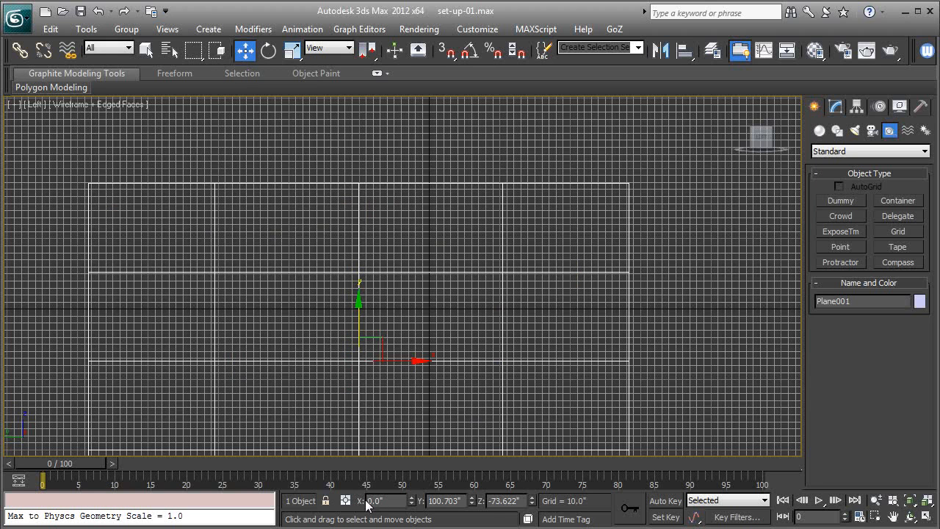
right_click(473, 504)
right_click(531, 504)
key("F3")
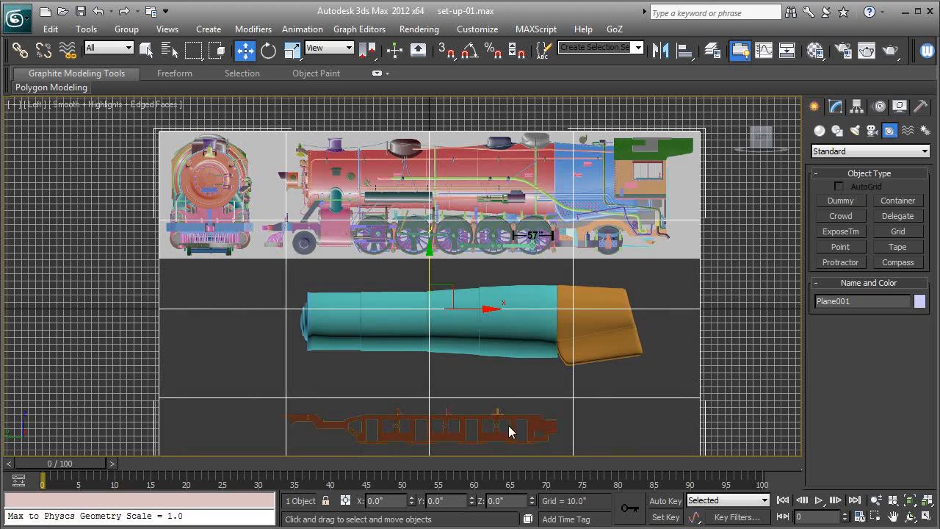
middle_click_drag(477, 246, 454, 277)
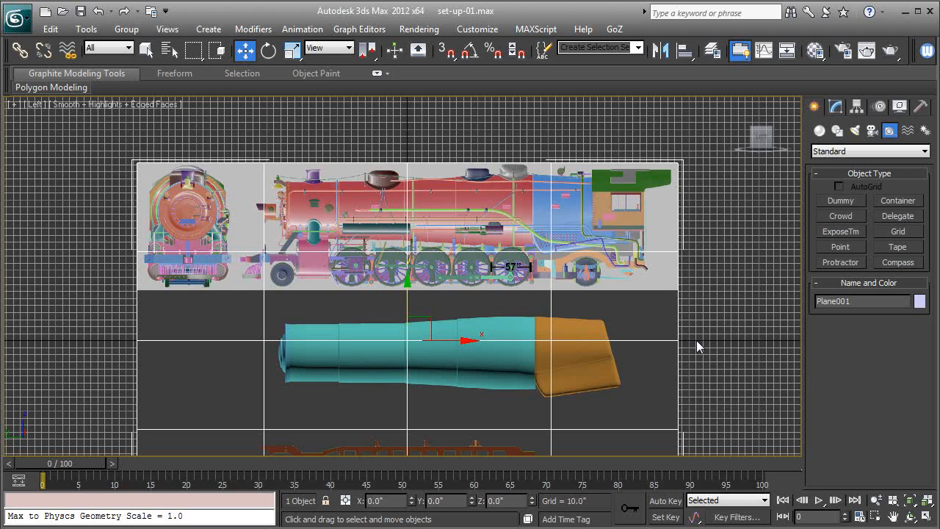
In the Top view, draw a ground plane about 799.5" long and 597" wide around the origin.
key("t")
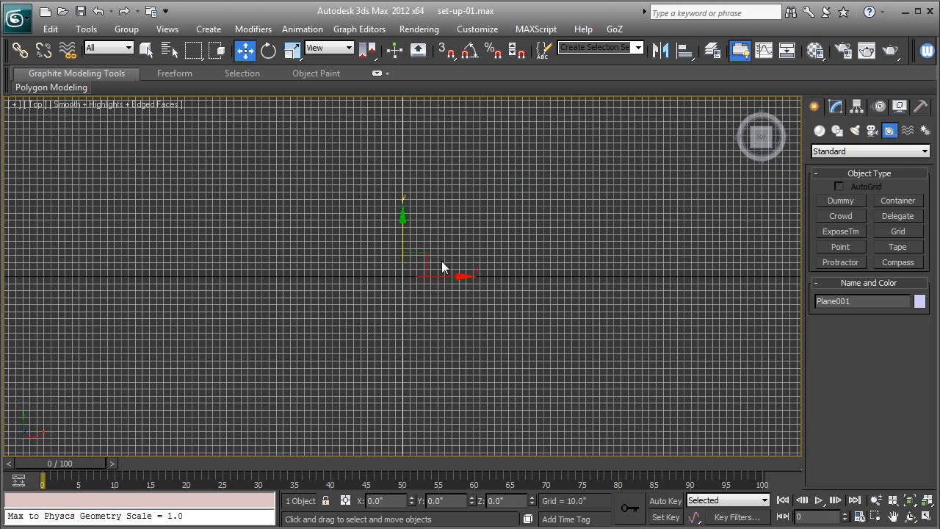
middle_click_drag(442, 262, 459, 301)
scroll(459, 301, "down", 4)
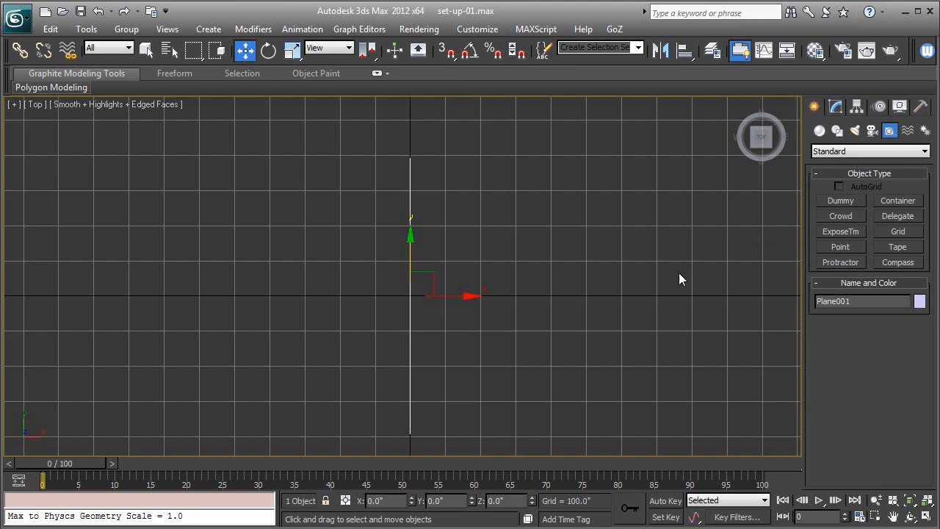
left_click(820, 132)
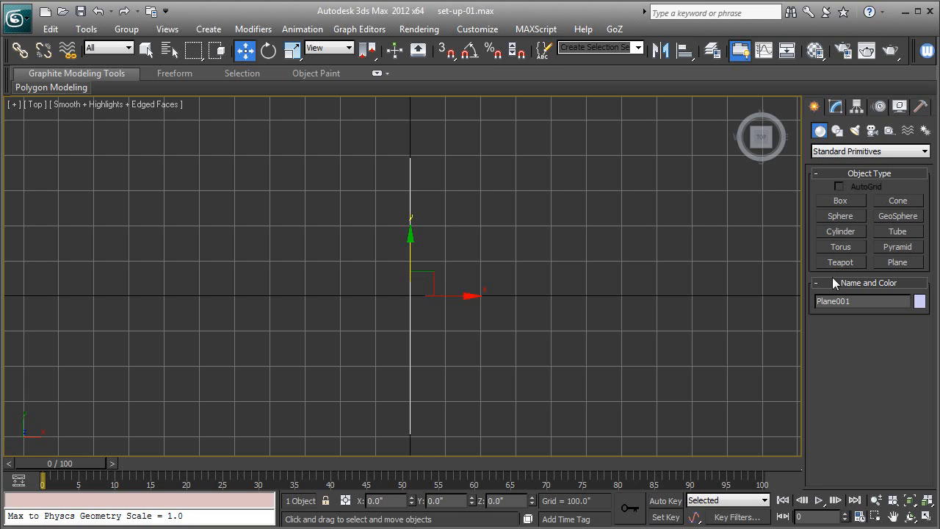
left_click(887, 265)
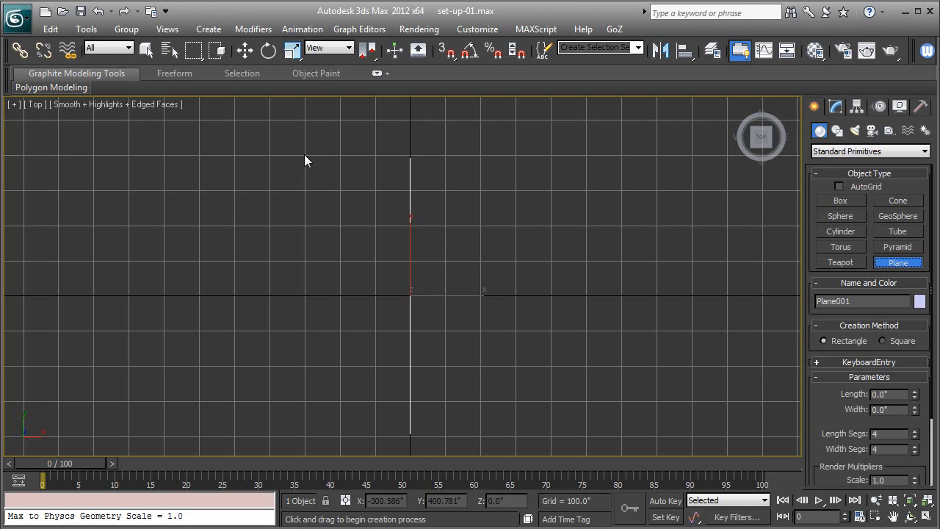
left_click_drag(304, 154, 514, 441)
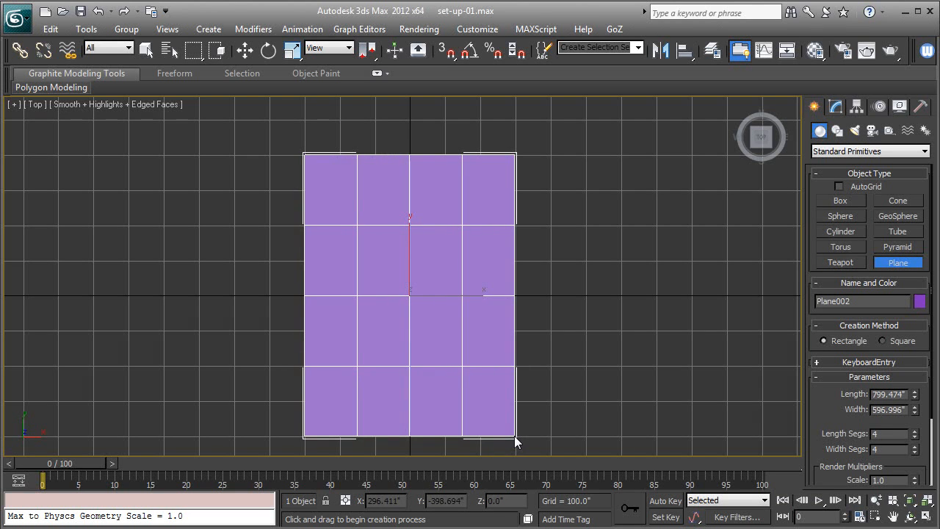
In the Perspective view, lower the blueprint plane to about Z -78.8" so the wheels come down to the ground plane.
key("p")
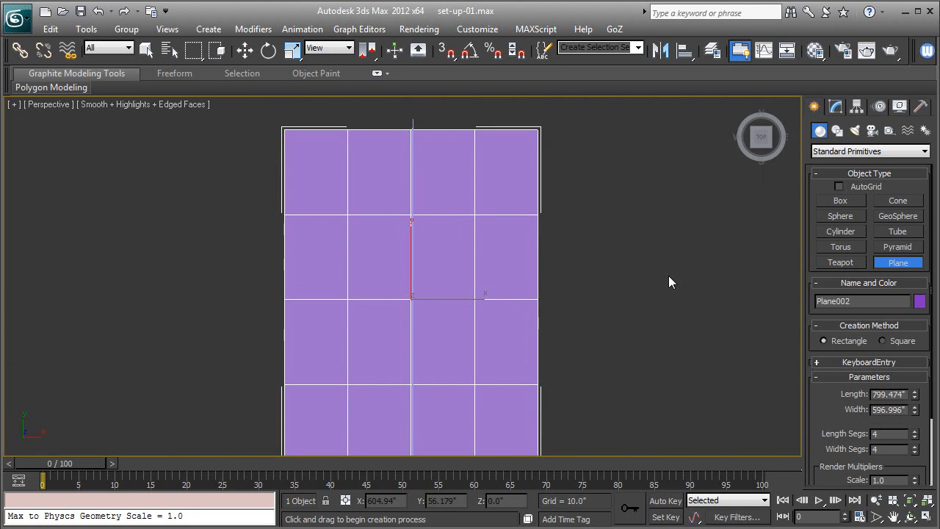
middle_click_drag(408, 324, 493, 213, "alt")
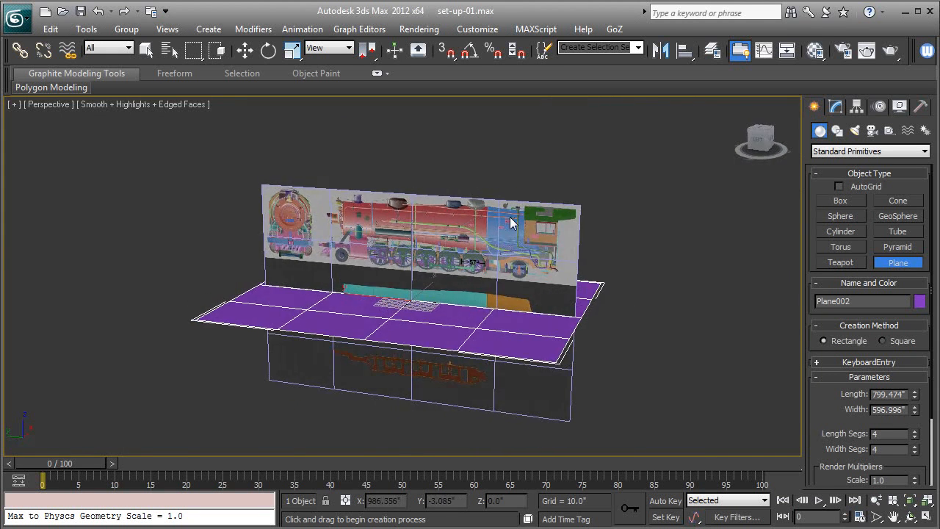
scroll(506, 216, "up", 2)
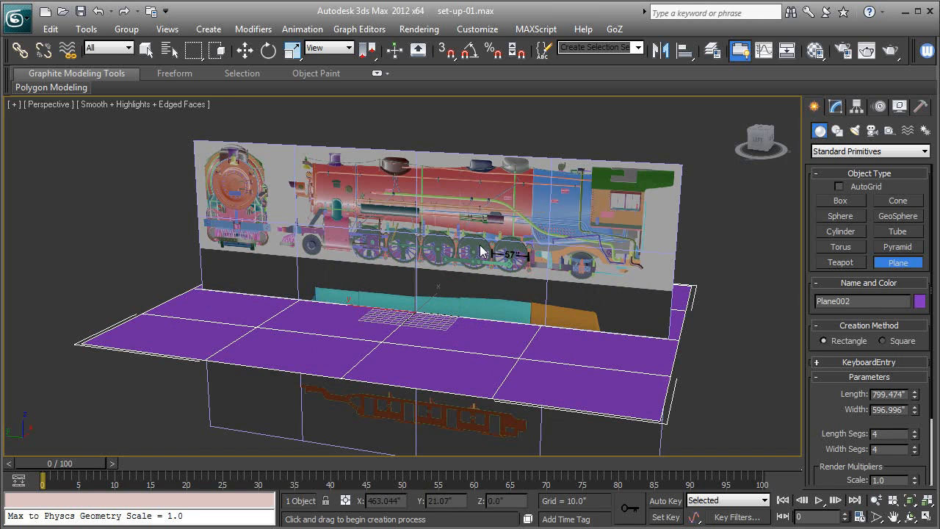
left_click(246, 49)
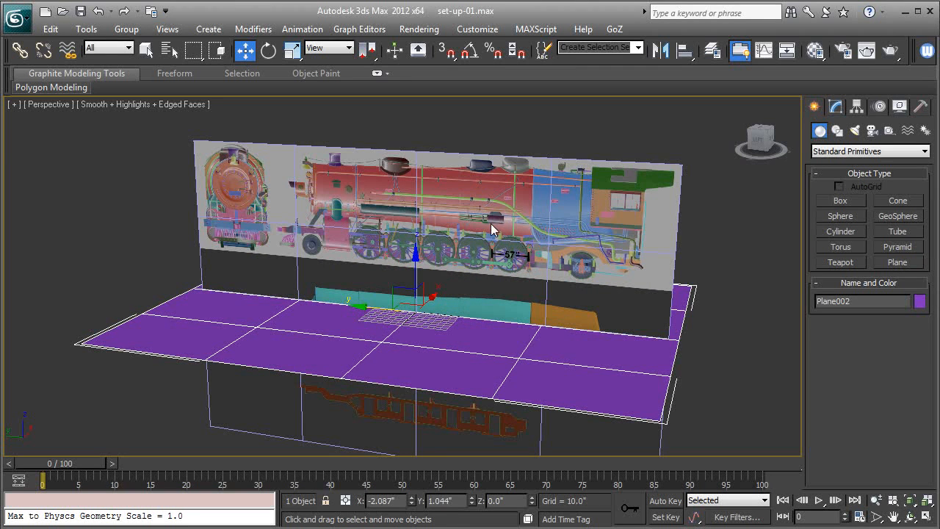
left_click(560, 168)
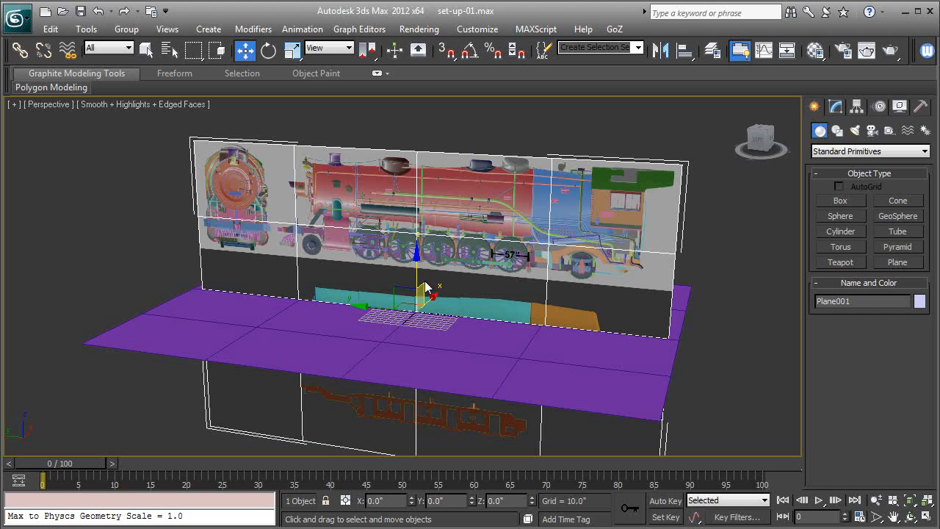
left_click_drag(417, 268, 416, 318)
scroll(416, 319, "up", 5)
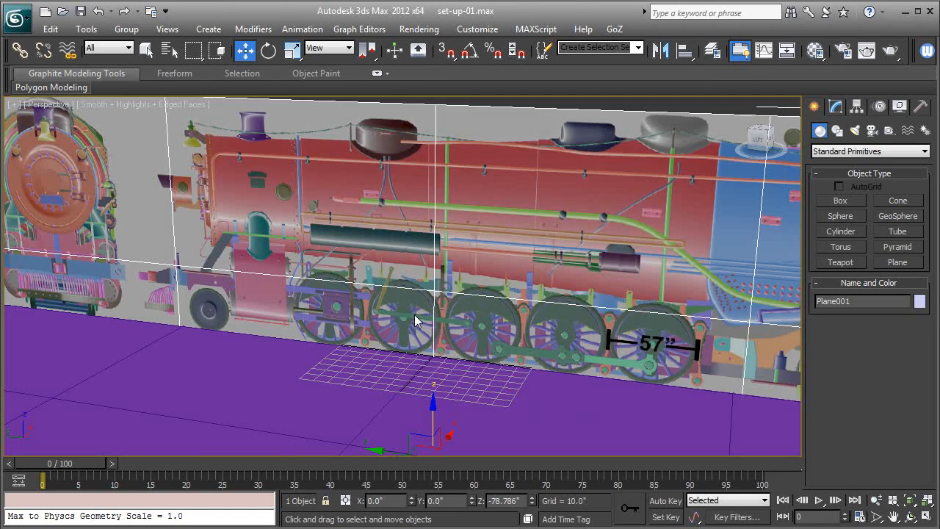
Raise the blueprint plane slightly to about Z -77.6" so the wheel bottoms rest on the ground plane.
scroll(416, 318, "up", 3)
middle_click_drag(444, 364, 391, 238)
scroll(391, 238, "up", 4)
middle_click_drag(405, 333, 384, 264)
scroll(384, 264, "down", 3)
left_click_drag(346, 372, 346, 366)
scroll(347, 366, "down", 5)
middle_click_drag(348, 354, 466, 392, "alt")
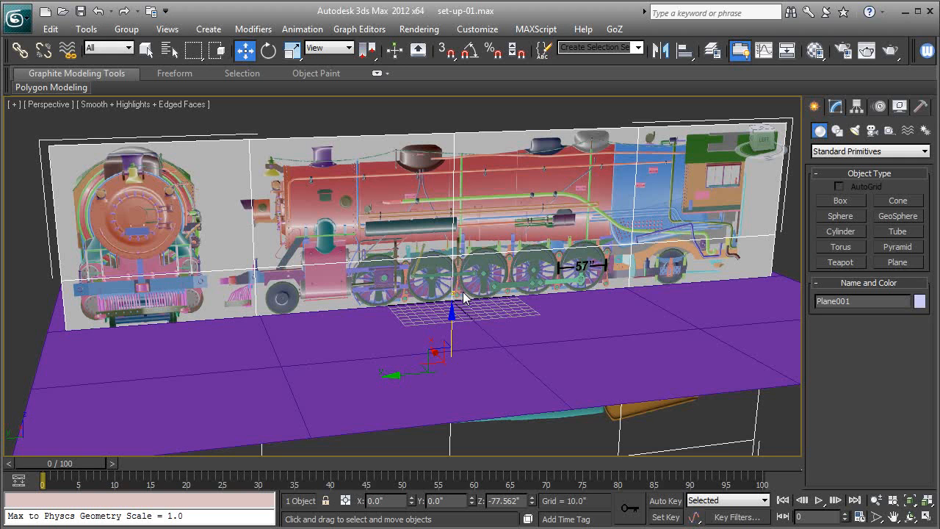
Put the ground plane on a new layer named ground_plane and hide that layer.
left_click(634, 331)
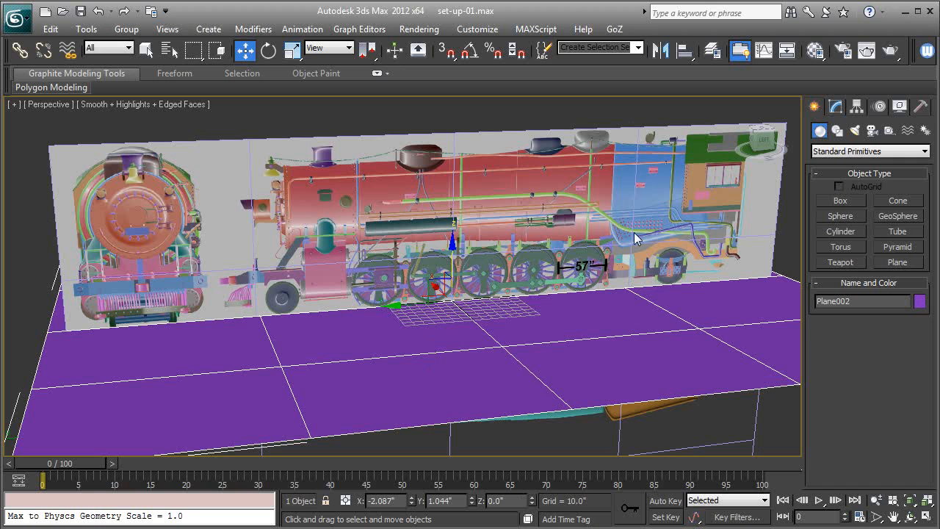
left_click(704, 52)
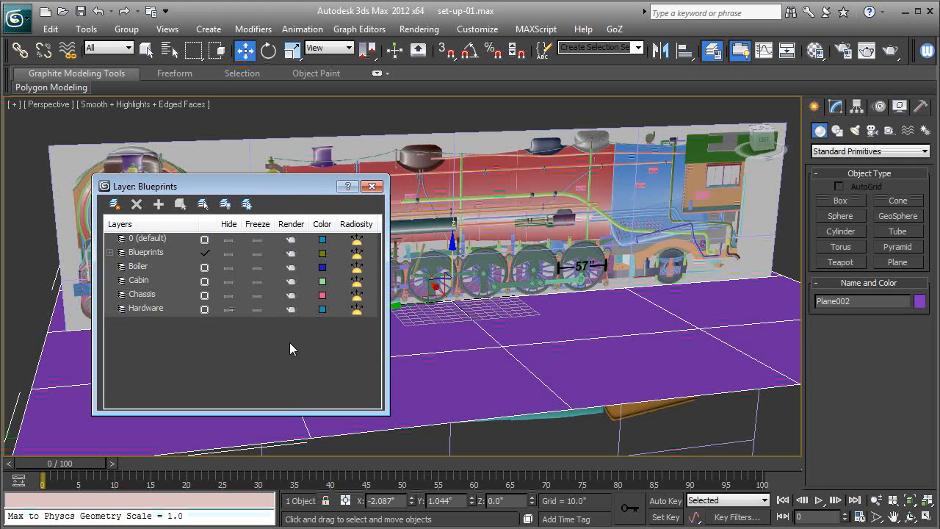
left_click(114, 203)
left_click(166, 322)
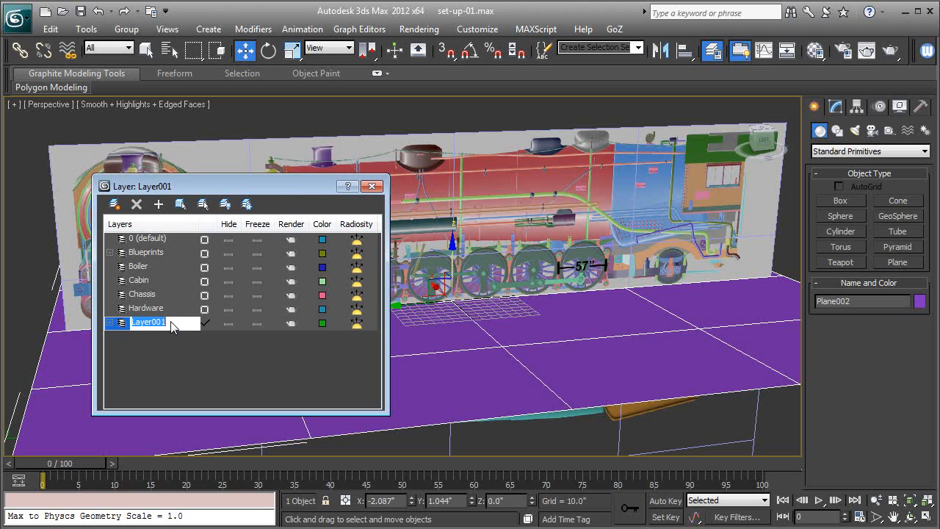
type("ground_plane")
key("Return")
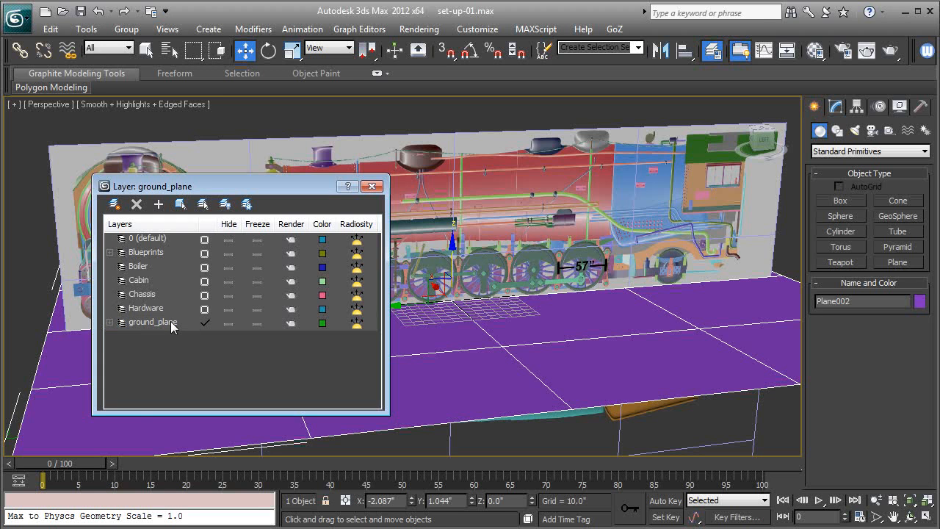
left_click(229, 323)
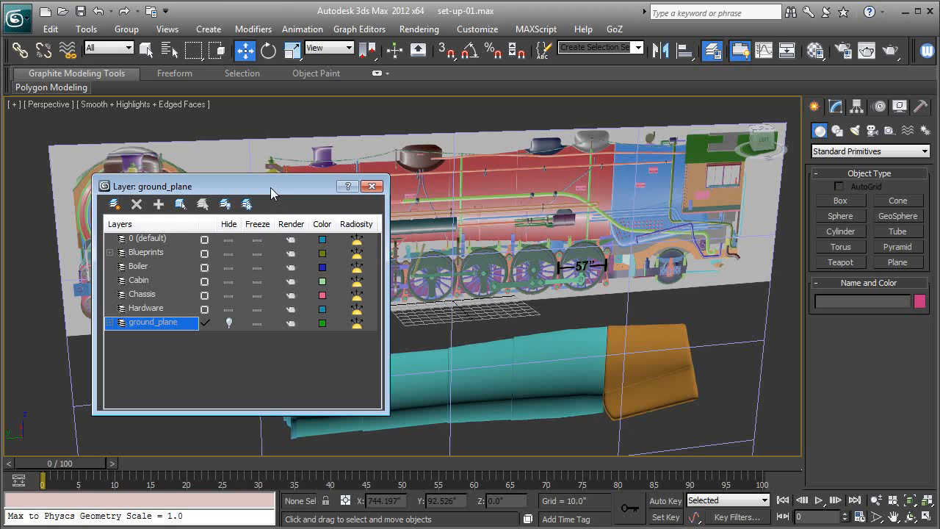
Make Blueprints the current layer, close the layer manager and save the scene file.
left_click(172, 252)
left_click(205, 253)
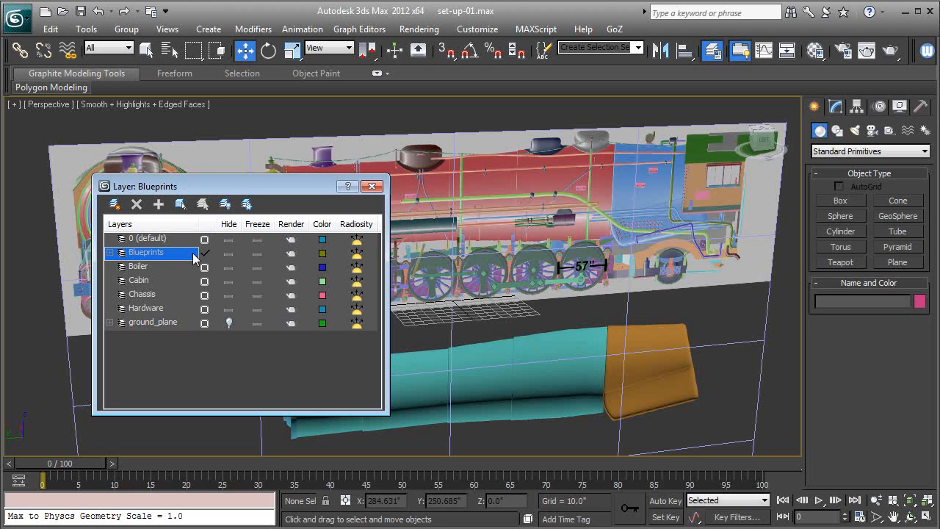
left_click(373, 187)
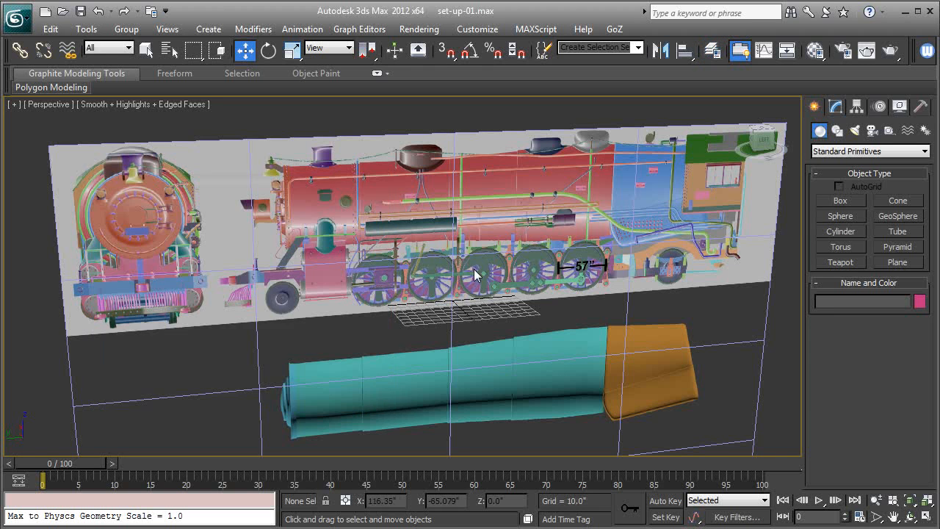
middle_click_drag(538, 313, 518, 309)
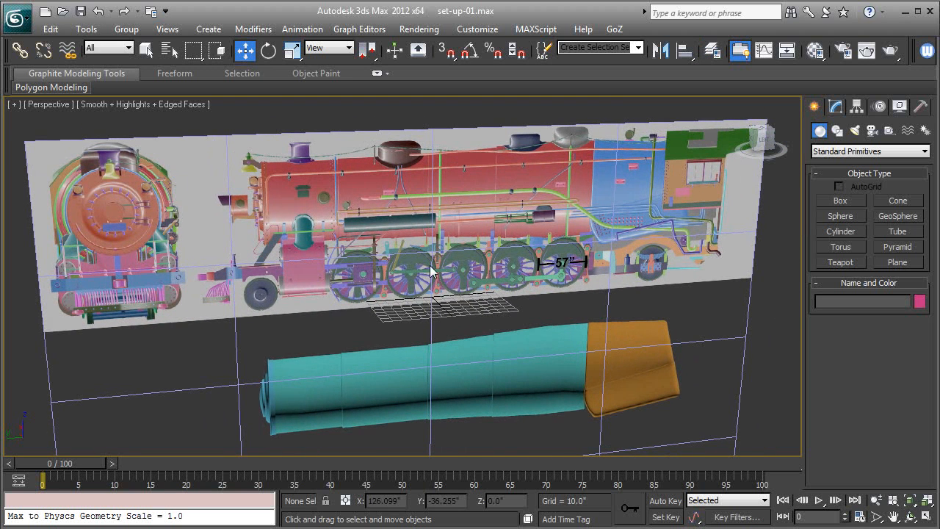
left_click(81, 12)
middle_click_drag(411, 280, 410, 161)
middle_click_drag(439, 312, 434, 358)
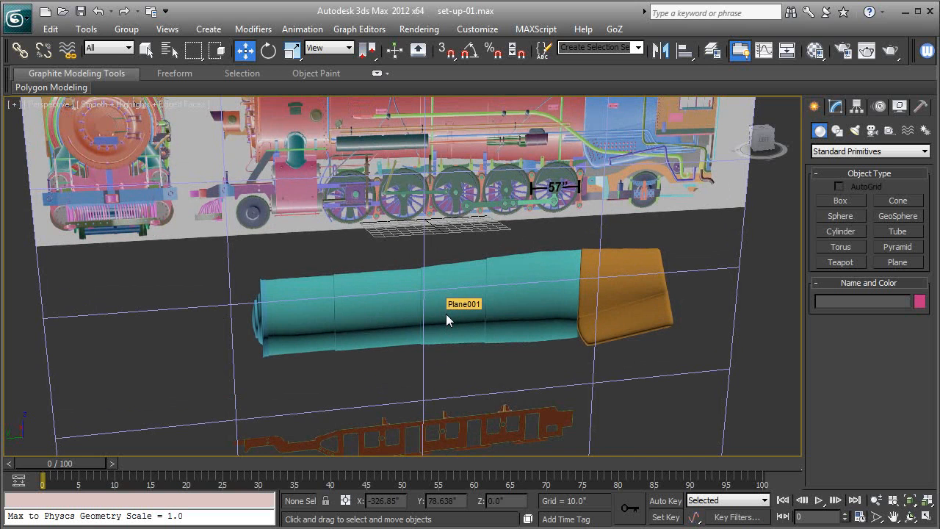
middle_click_drag(445, 314, 457, 343)
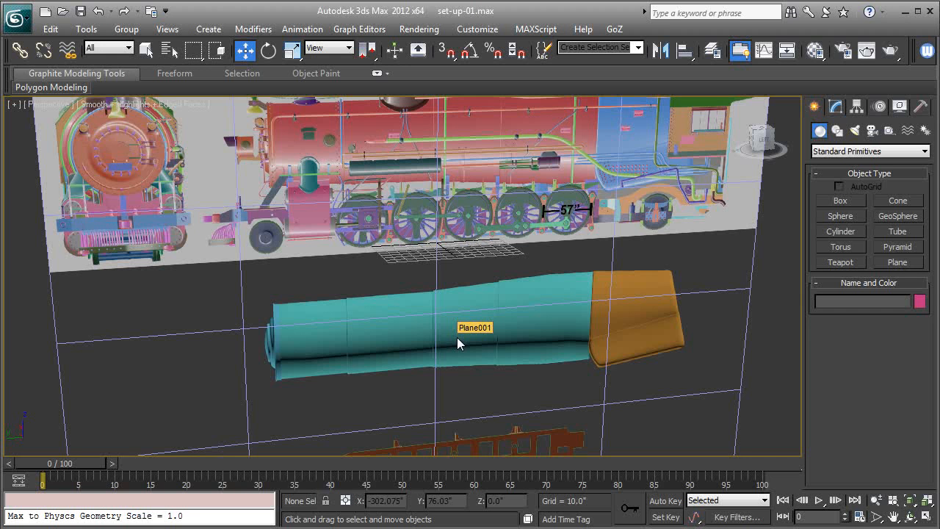
middle_click_drag(441, 273, 457, 331)
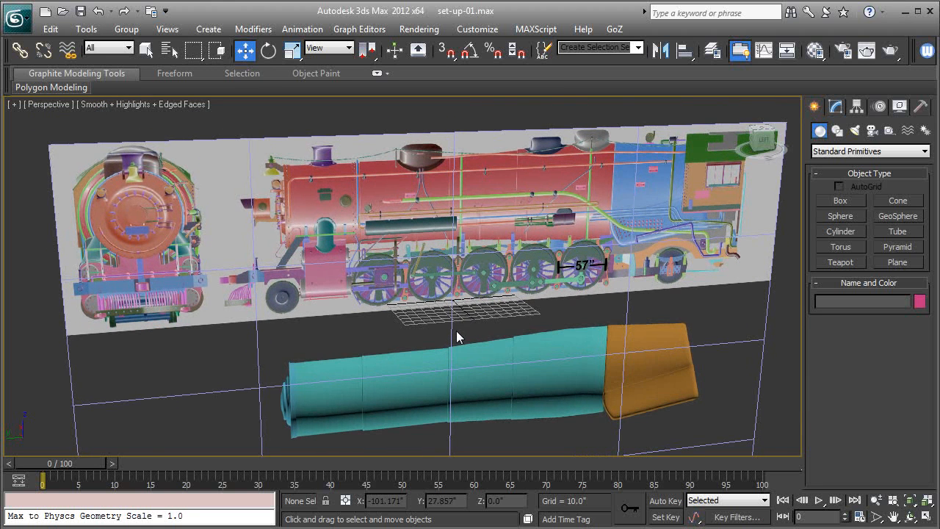